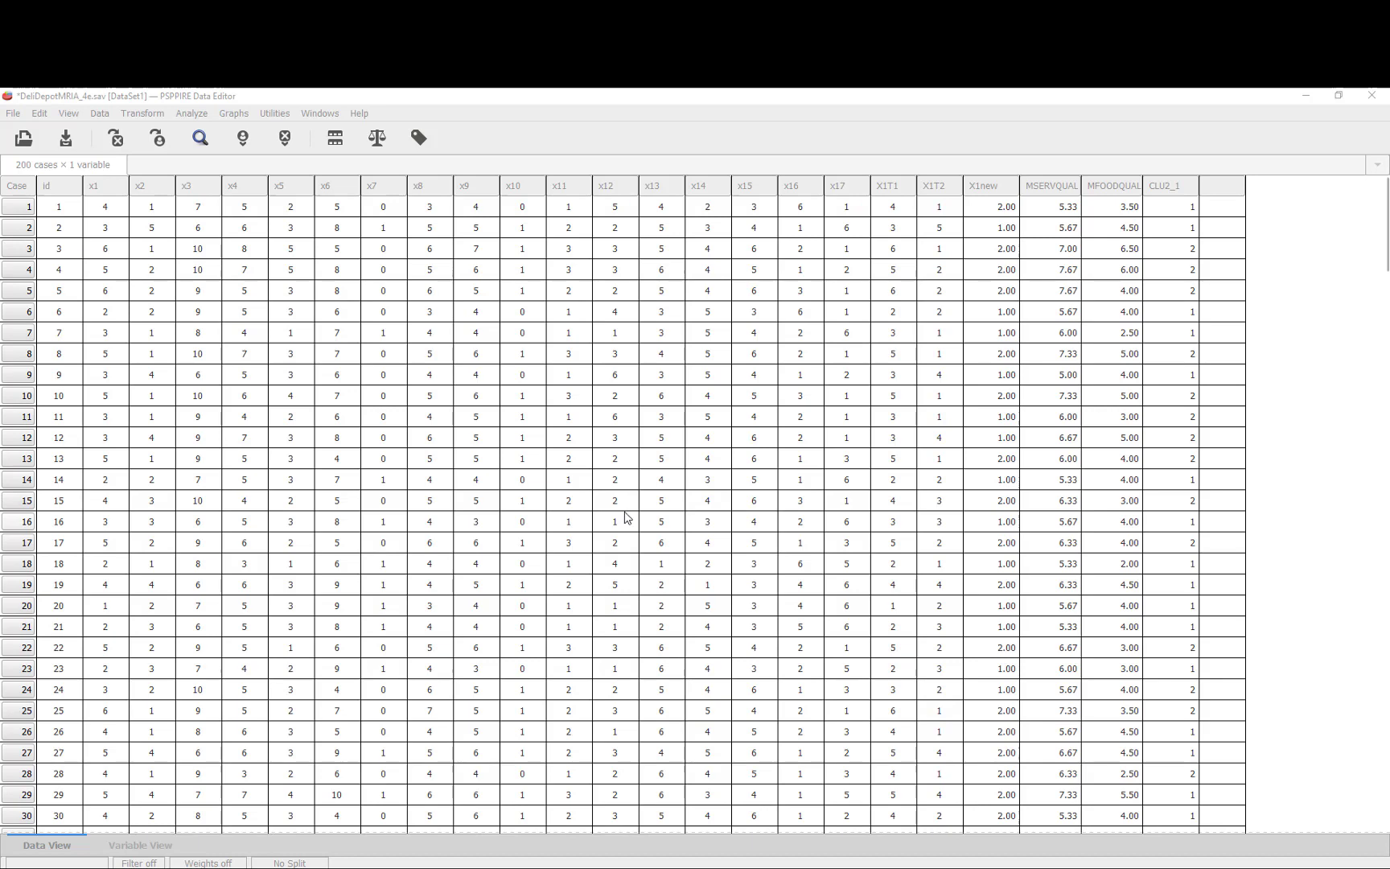
Step: Run a K-Means cluster analysis on x1 and x3 with 2 clusters and show its results in the output viewer
{"action": "left_click", "coordinate": [1179, 189]}
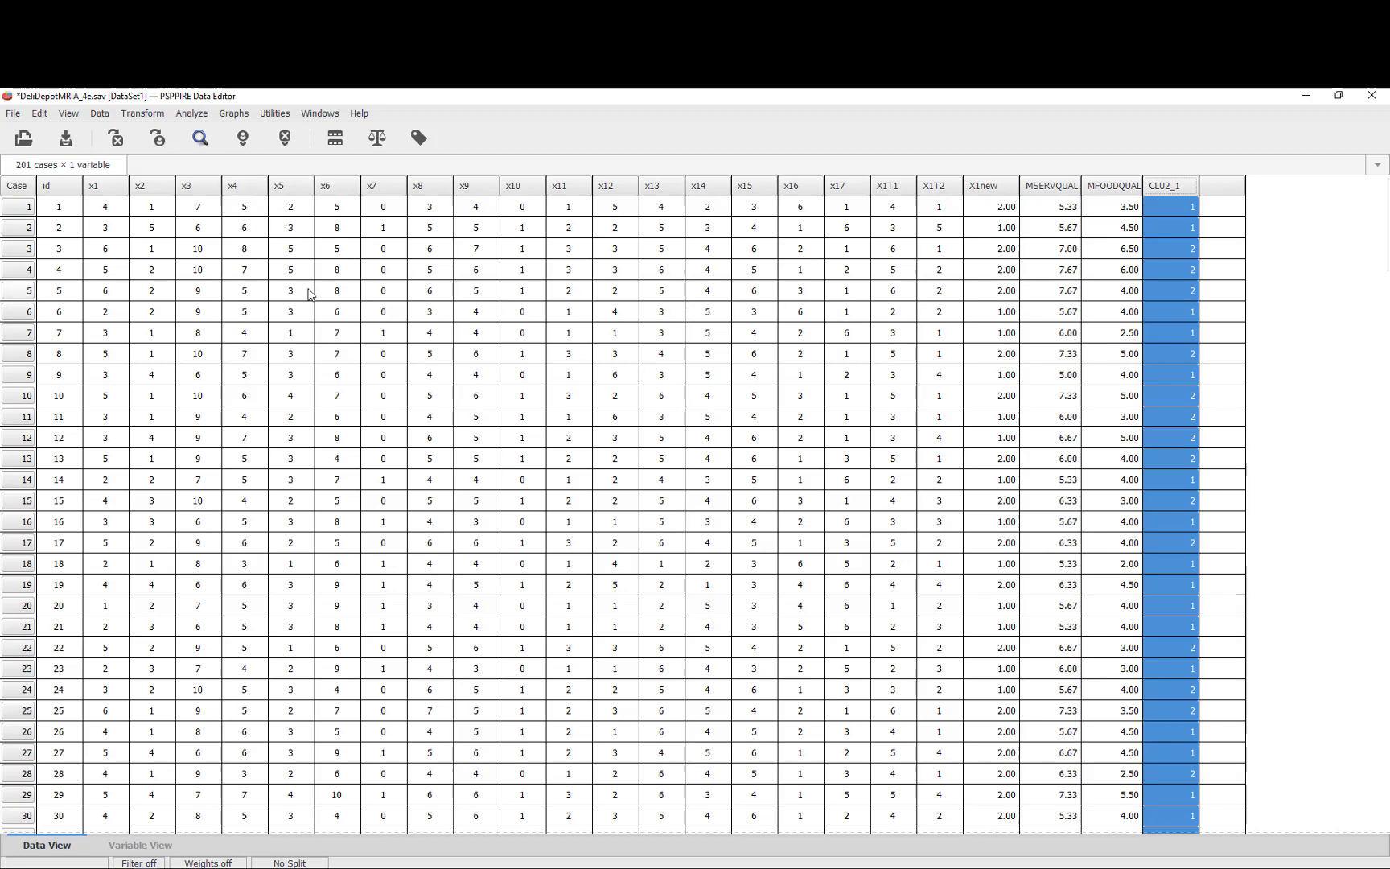
{"action": "left_click", "coordinate": [199, 121]}
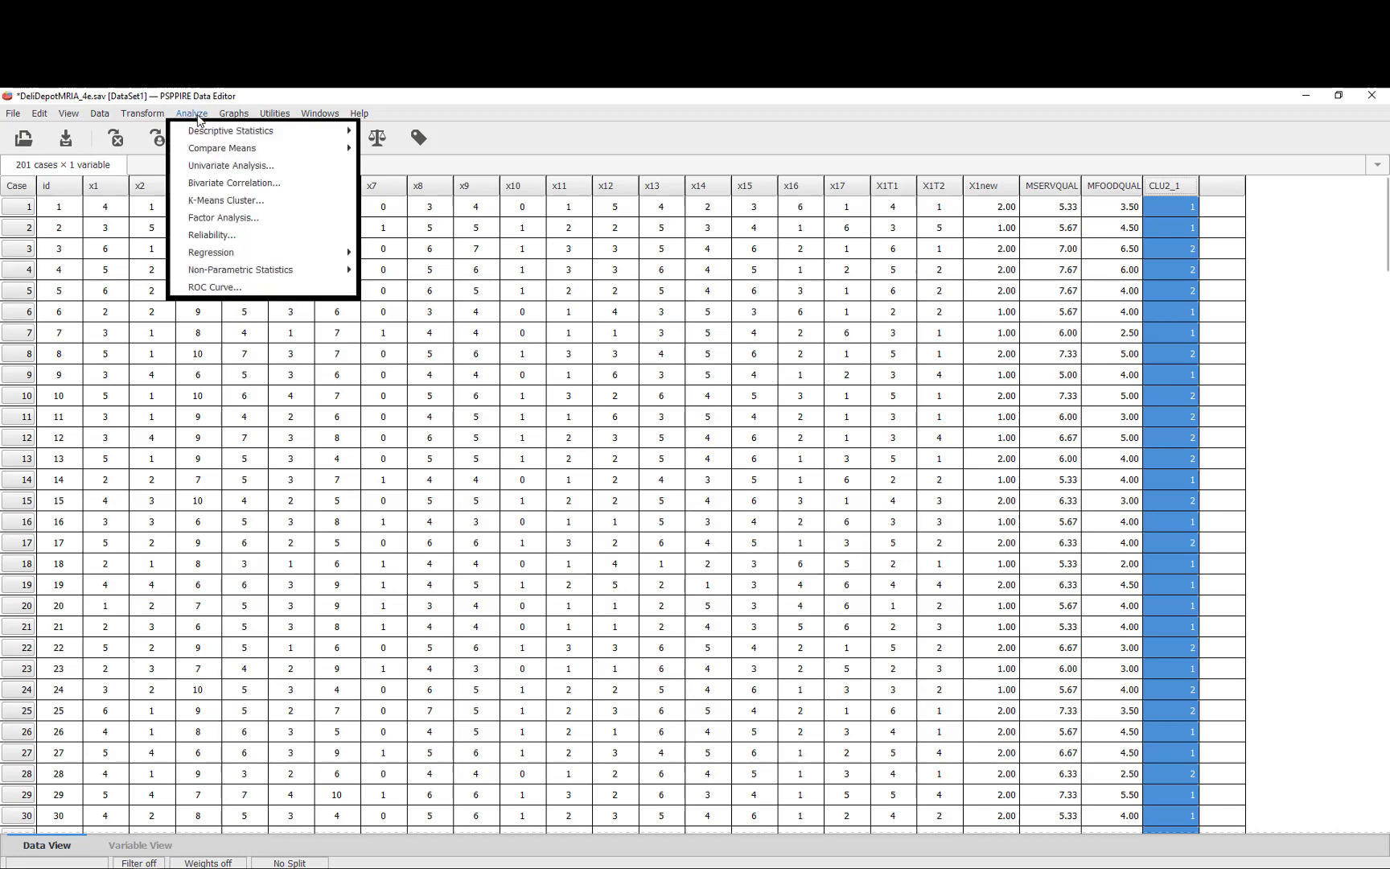
{"action": "left_click", "coordinate": [226, 201]}
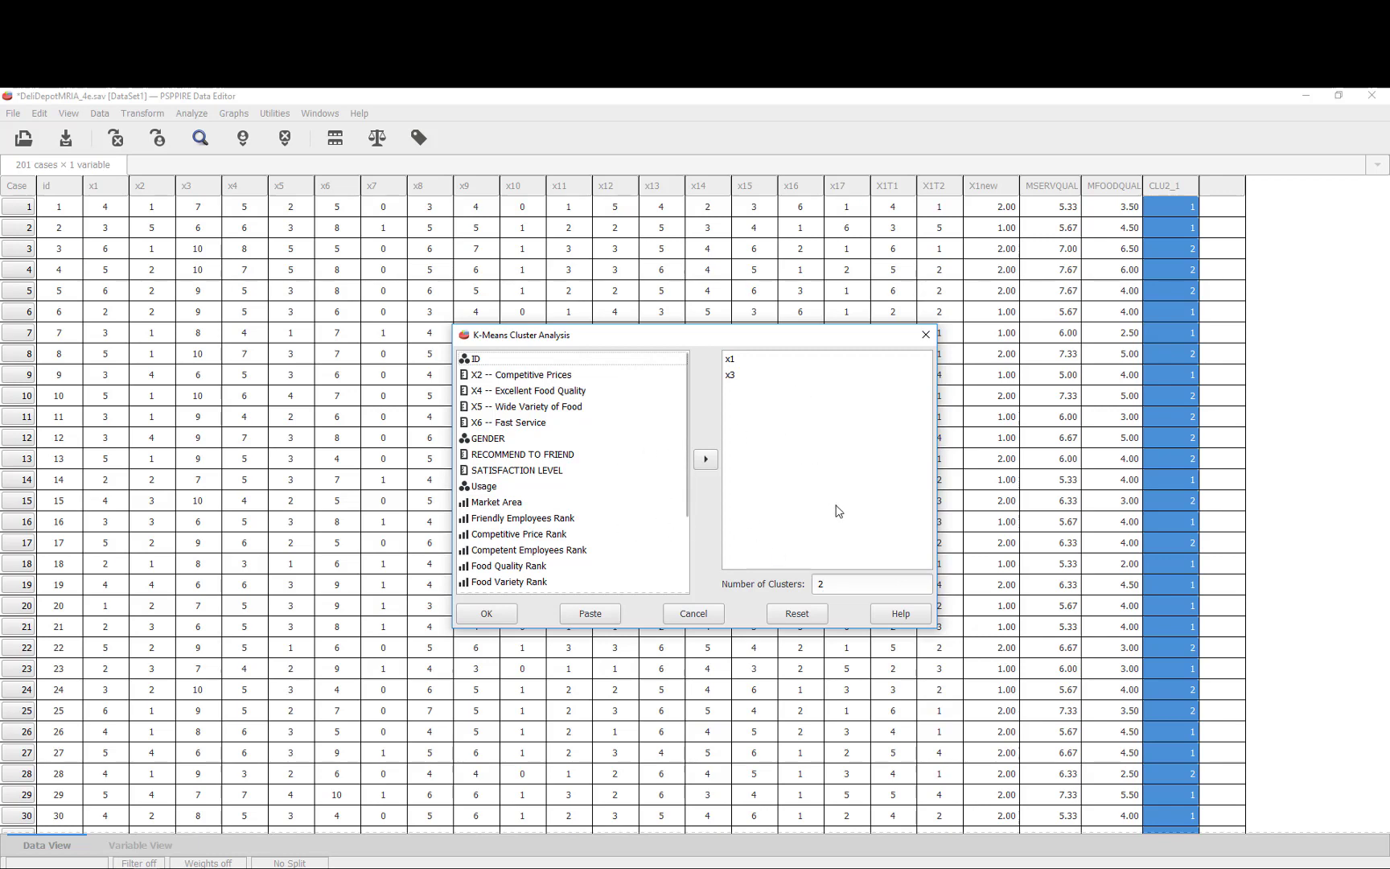
{"action": "left_click", "coordinate": [497, 618]}
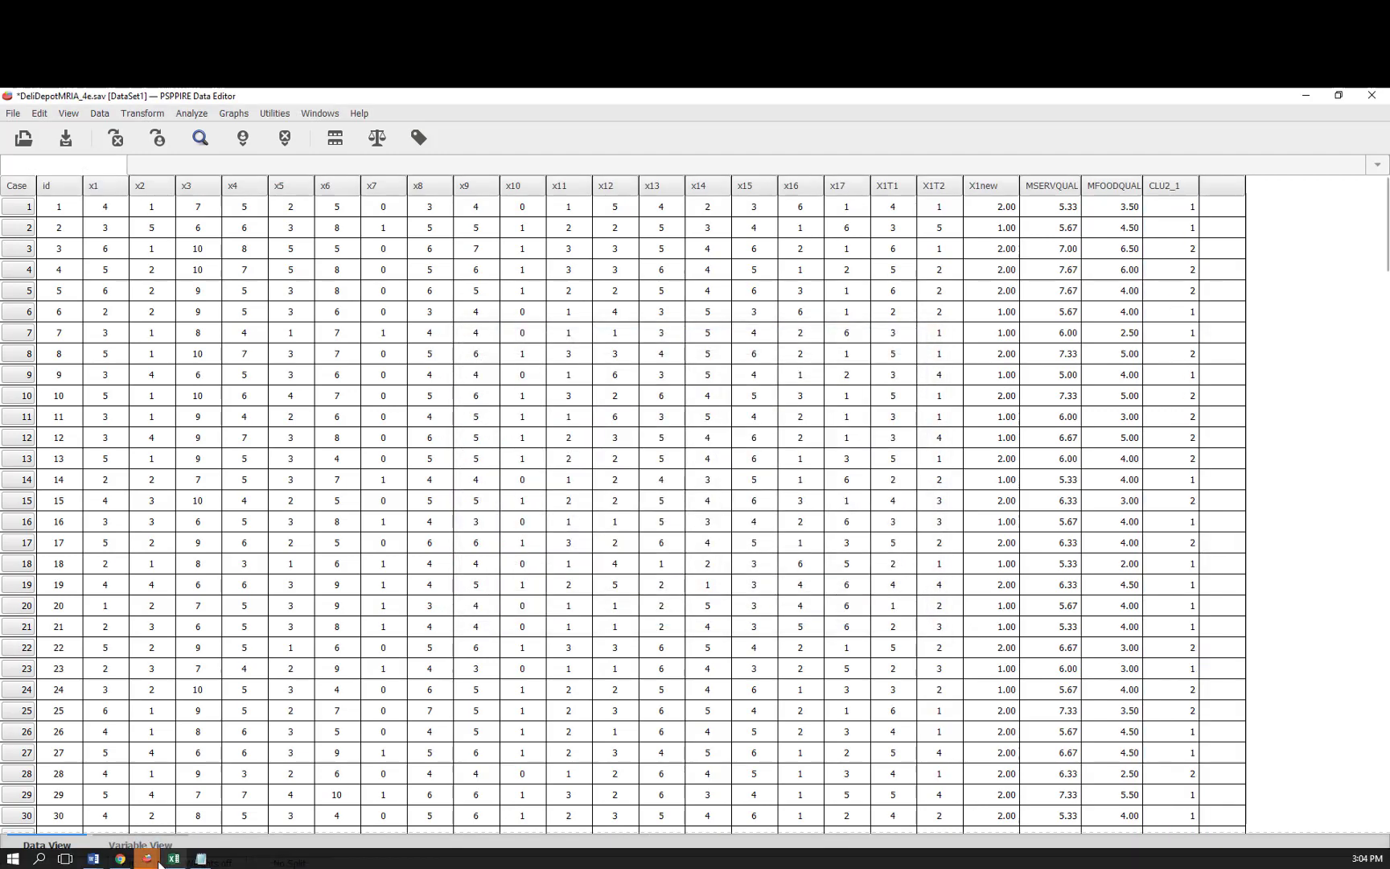
{"action": "mouse_move", "coordinate": [147, 858]}
{"action": "left_click", "coordinate": [115, 801]}
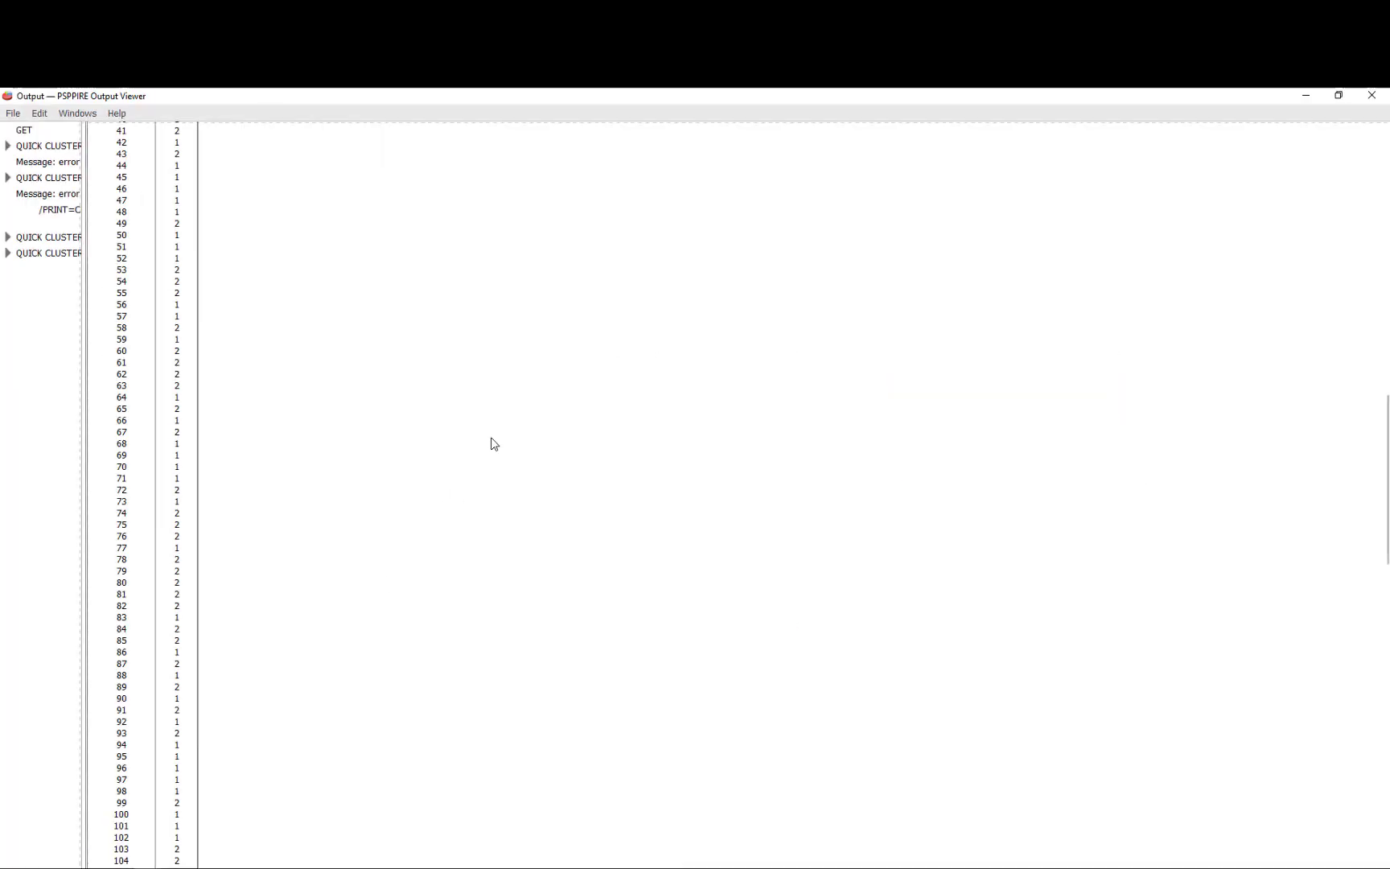
{"action": "scroll", "coordinate": [494, 444], "scroll_direction": "down", "scroll_amount": 15}
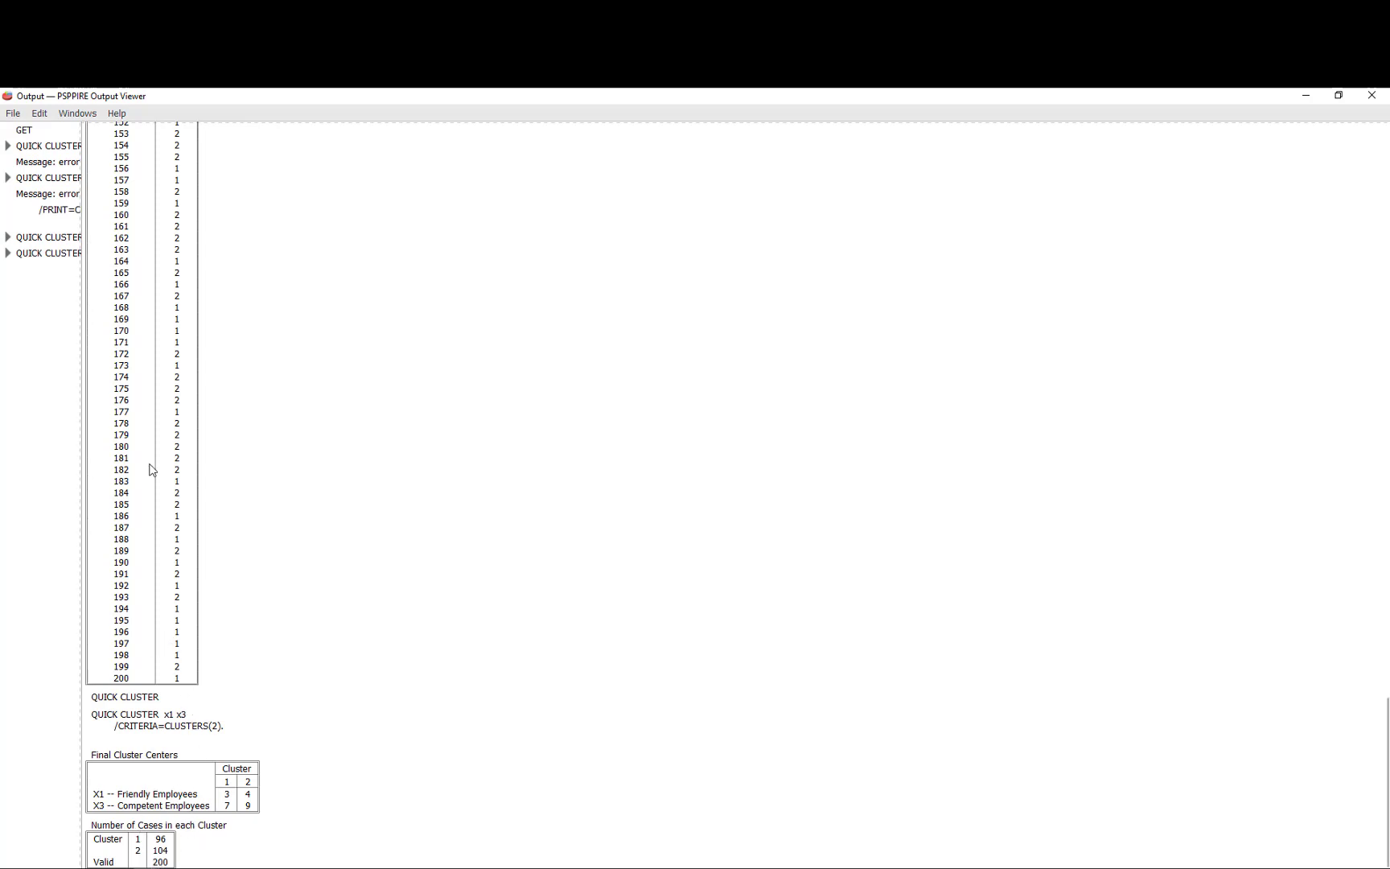
Step: Export the output to the Desktop as a text (*.txt) file named Cluster1
{"action": "left_click", "coordinate": [13, 114]}
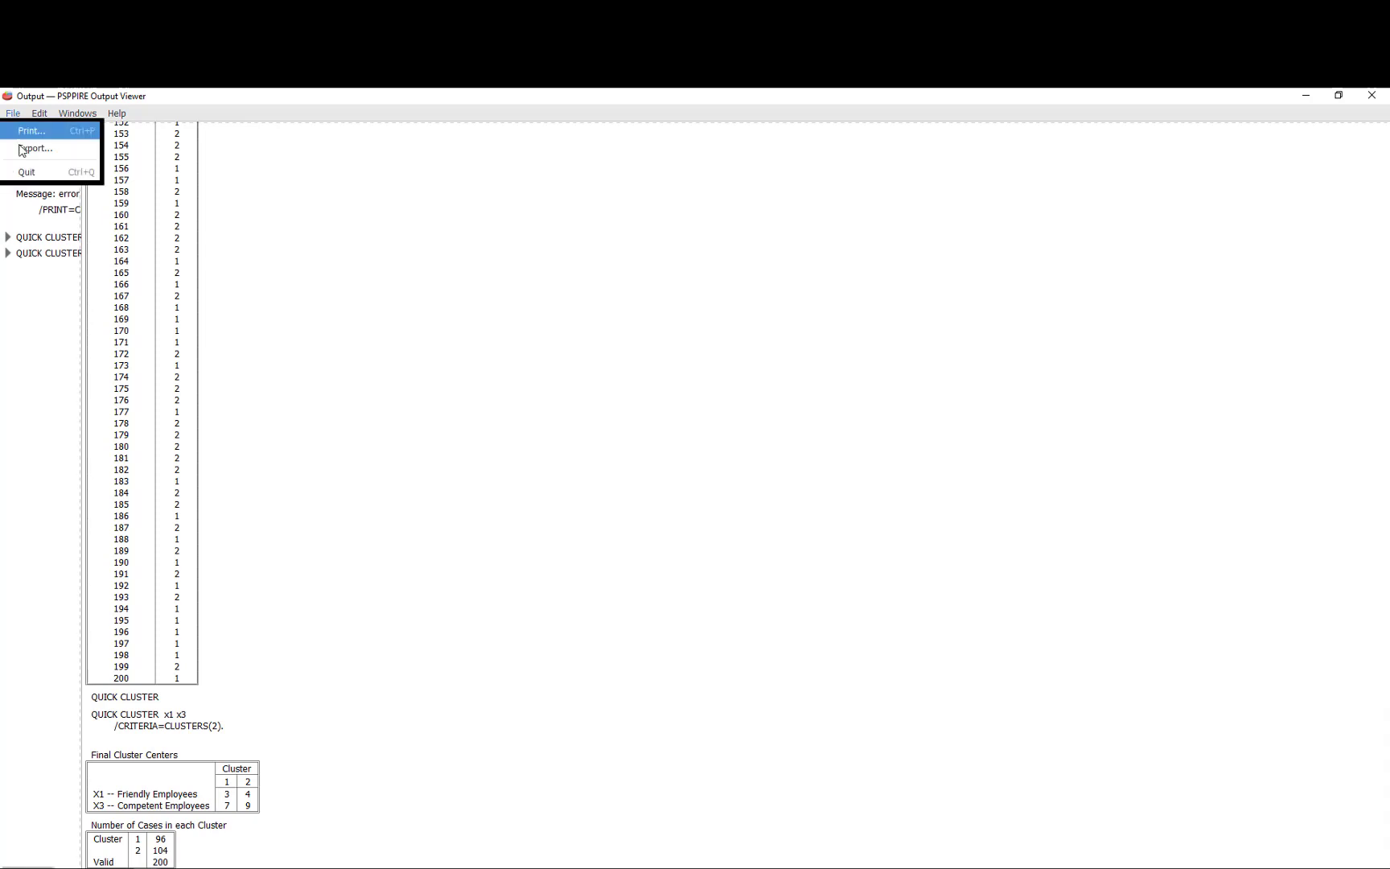
{"action": "left_click", "coordinate": [32, 149]}
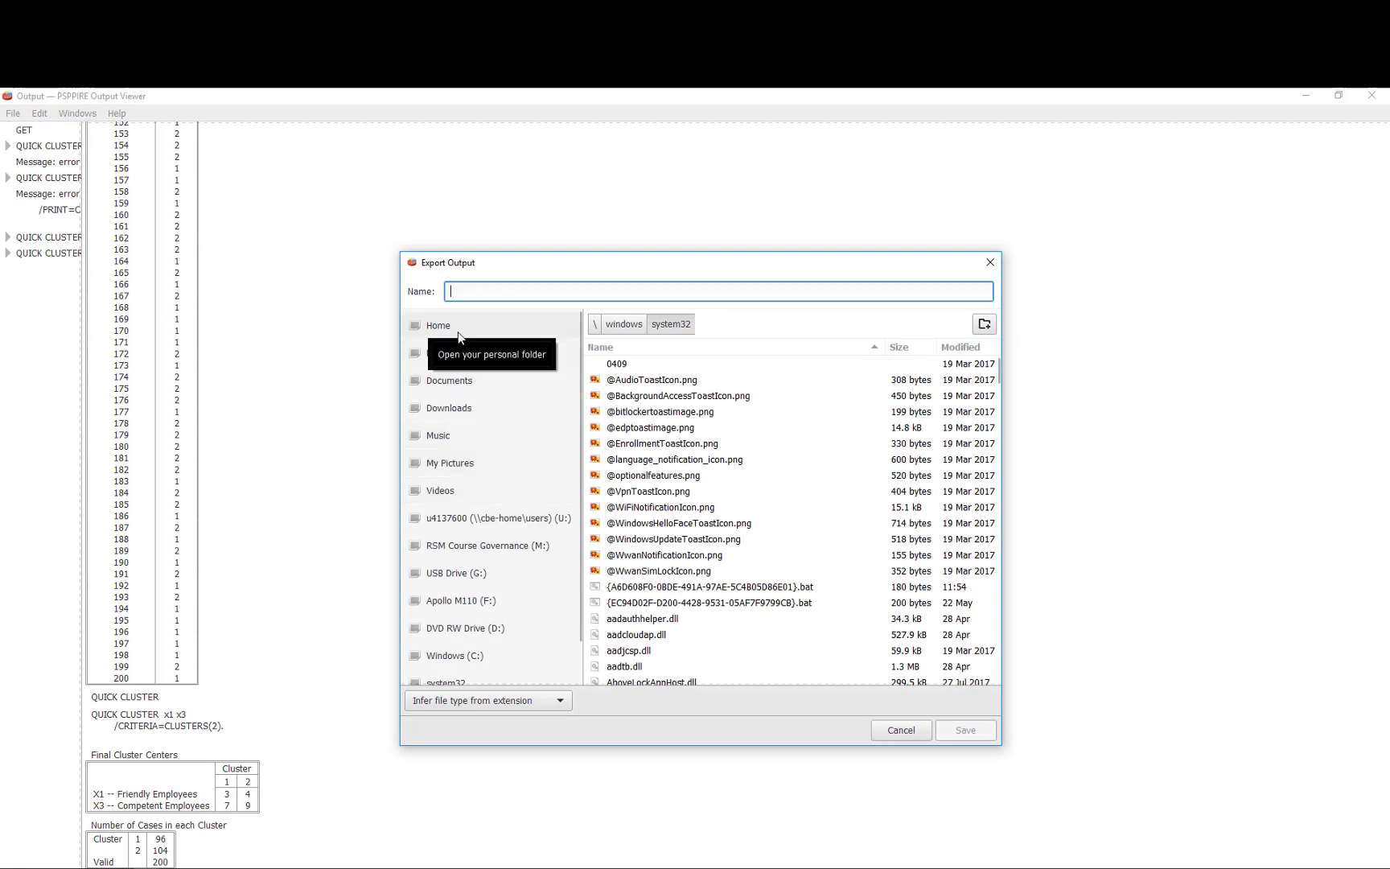
{"action": "left_click", "coordinate": [453, 357]}
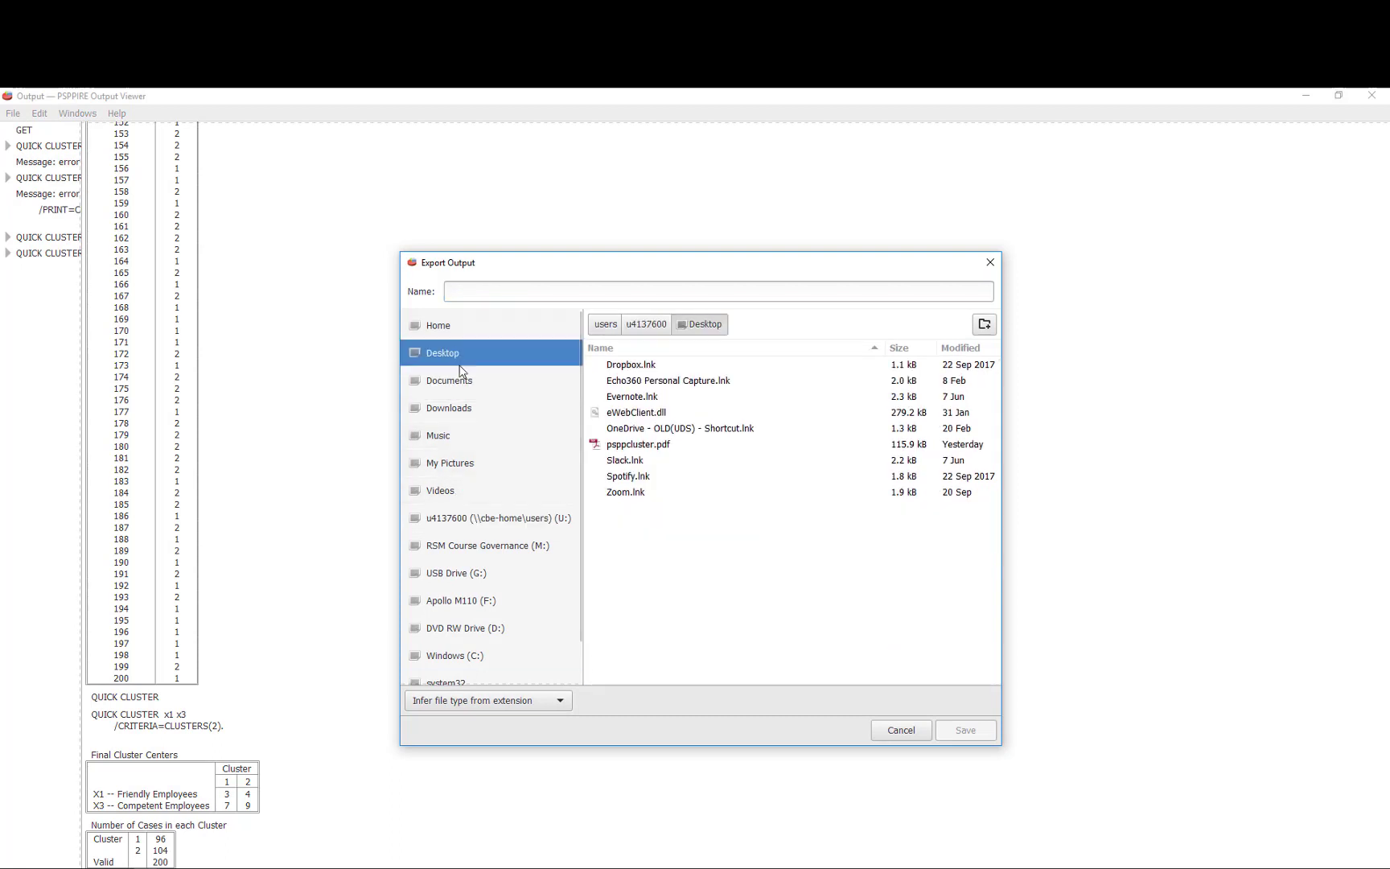
{"action": "left_click", "coordinate": [459, 287]}
{"action": "type", "text": "C"}
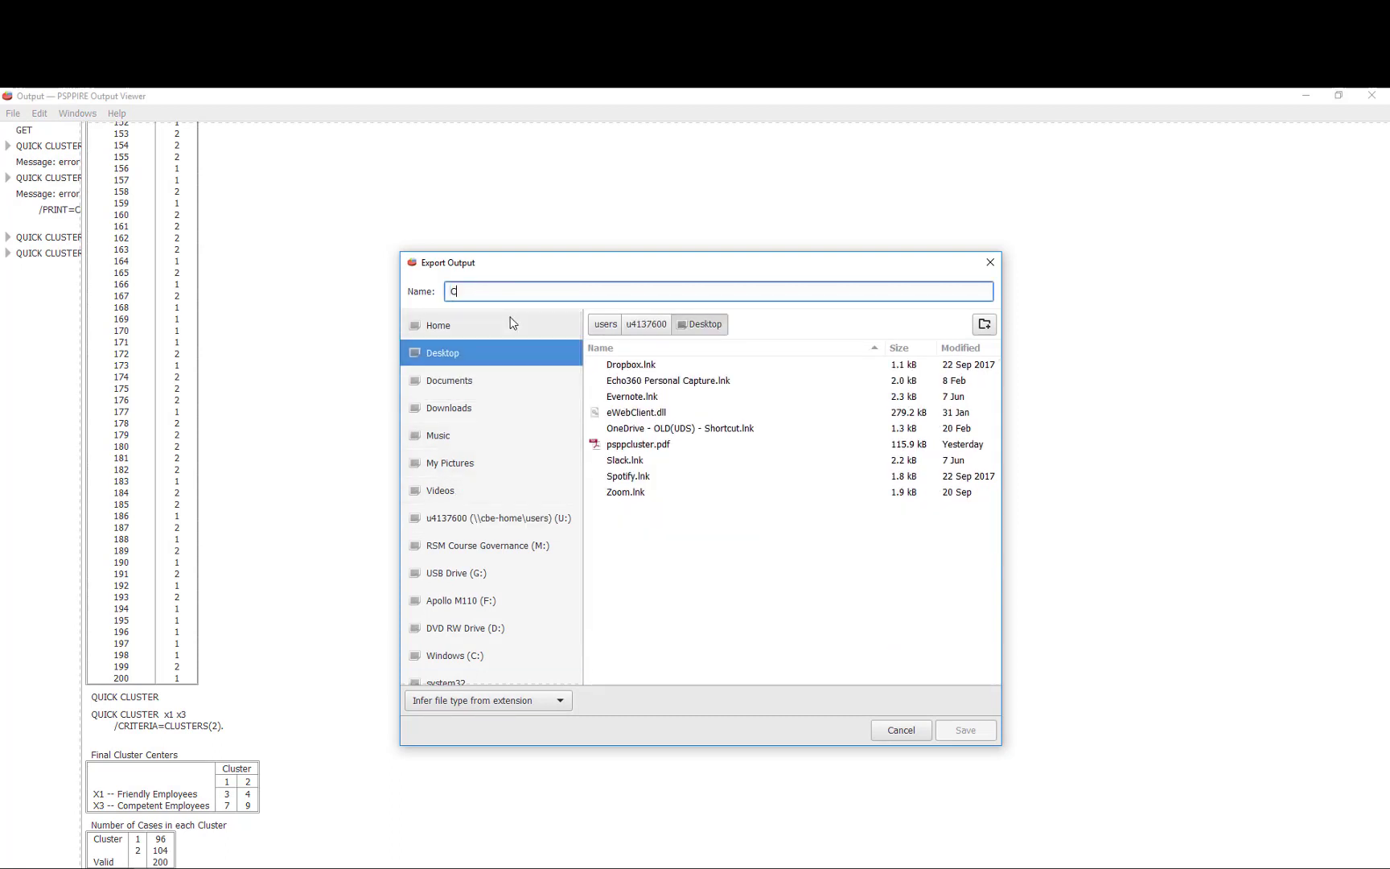
{"action": "type", "text": "luster1"}
{"action": "left_click", "coordinate": [486, 700]}
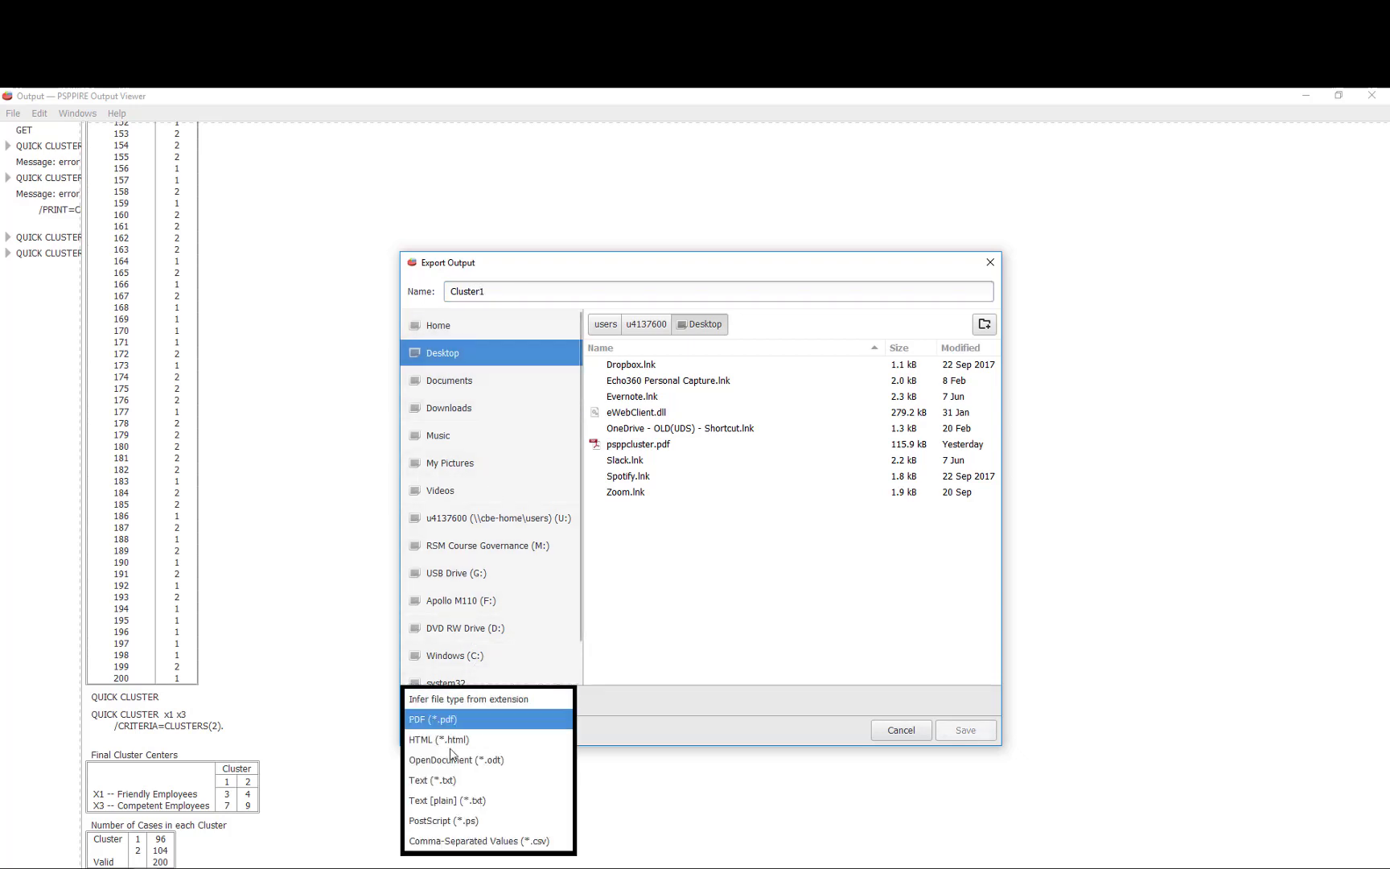
{"action": "left_click", "coordinate": [439, 780]}
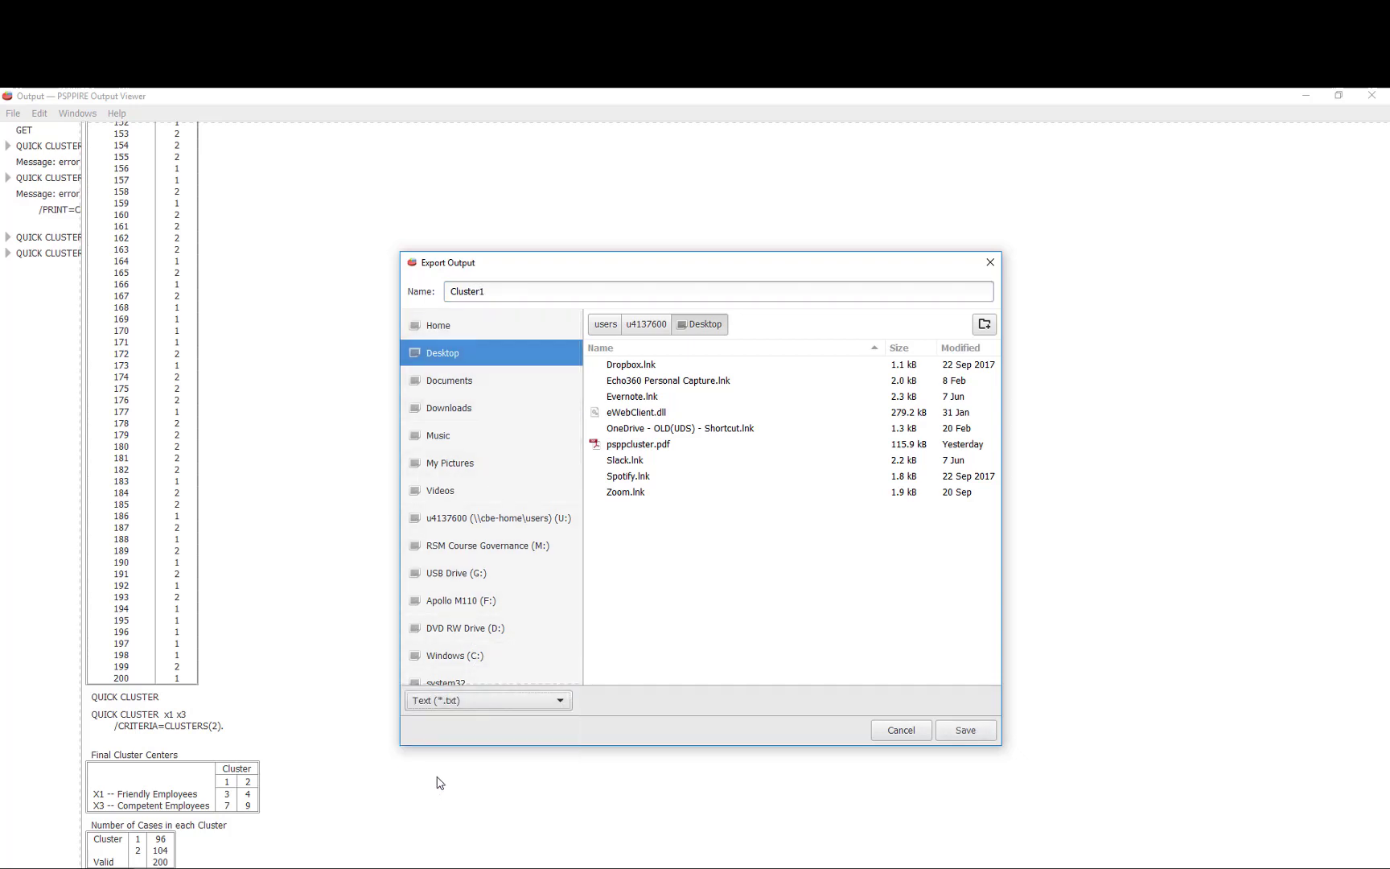
{"action": "left_click", "coordinate": [965, 730]}
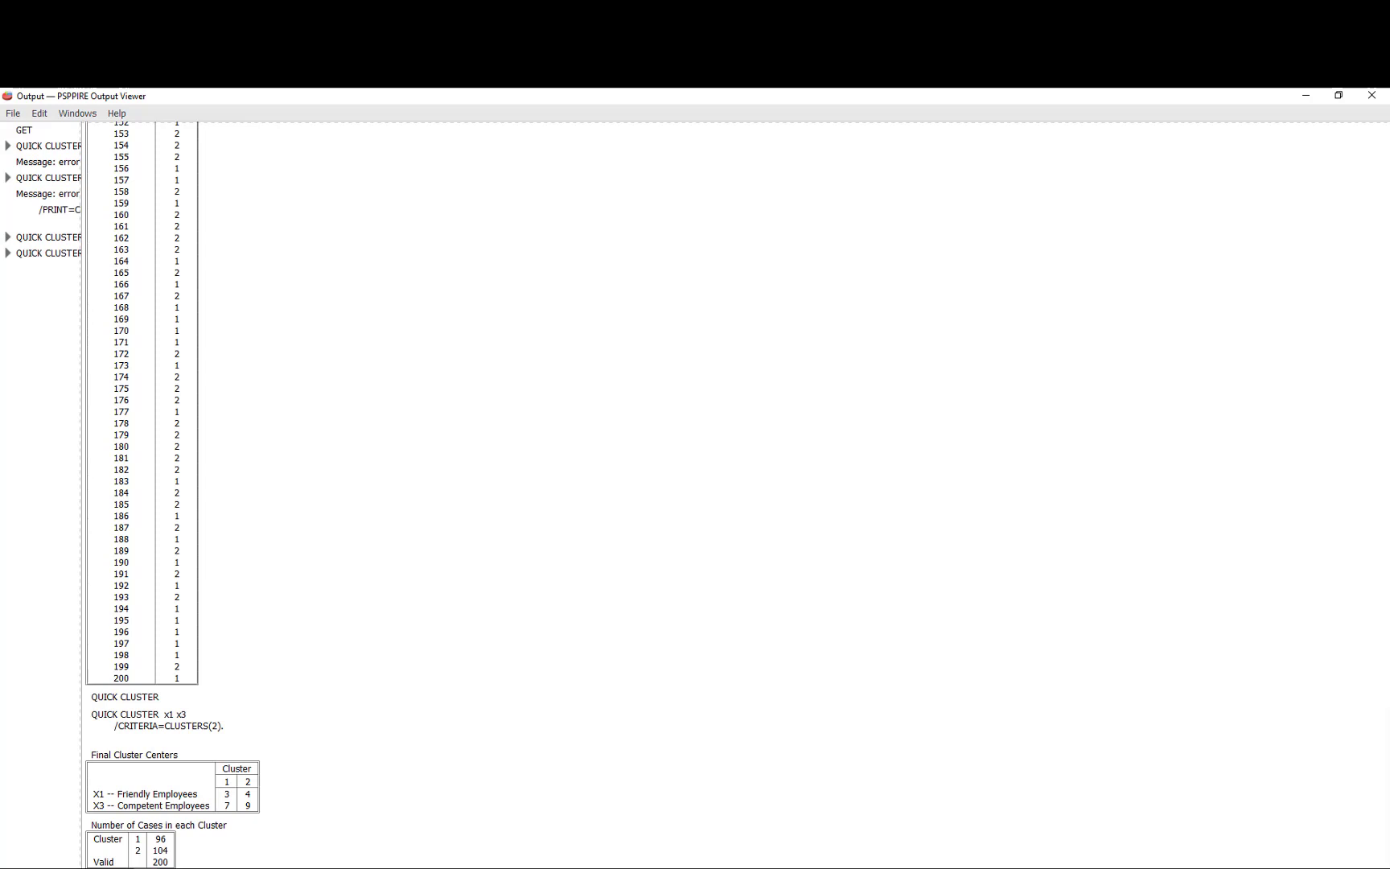
Step: Switch to the Cluster text file in Notepad and copy its two-line QUICK CLUSTER command, including the CRITERIA line
{"action": "key", "text": "alt+Tab"}
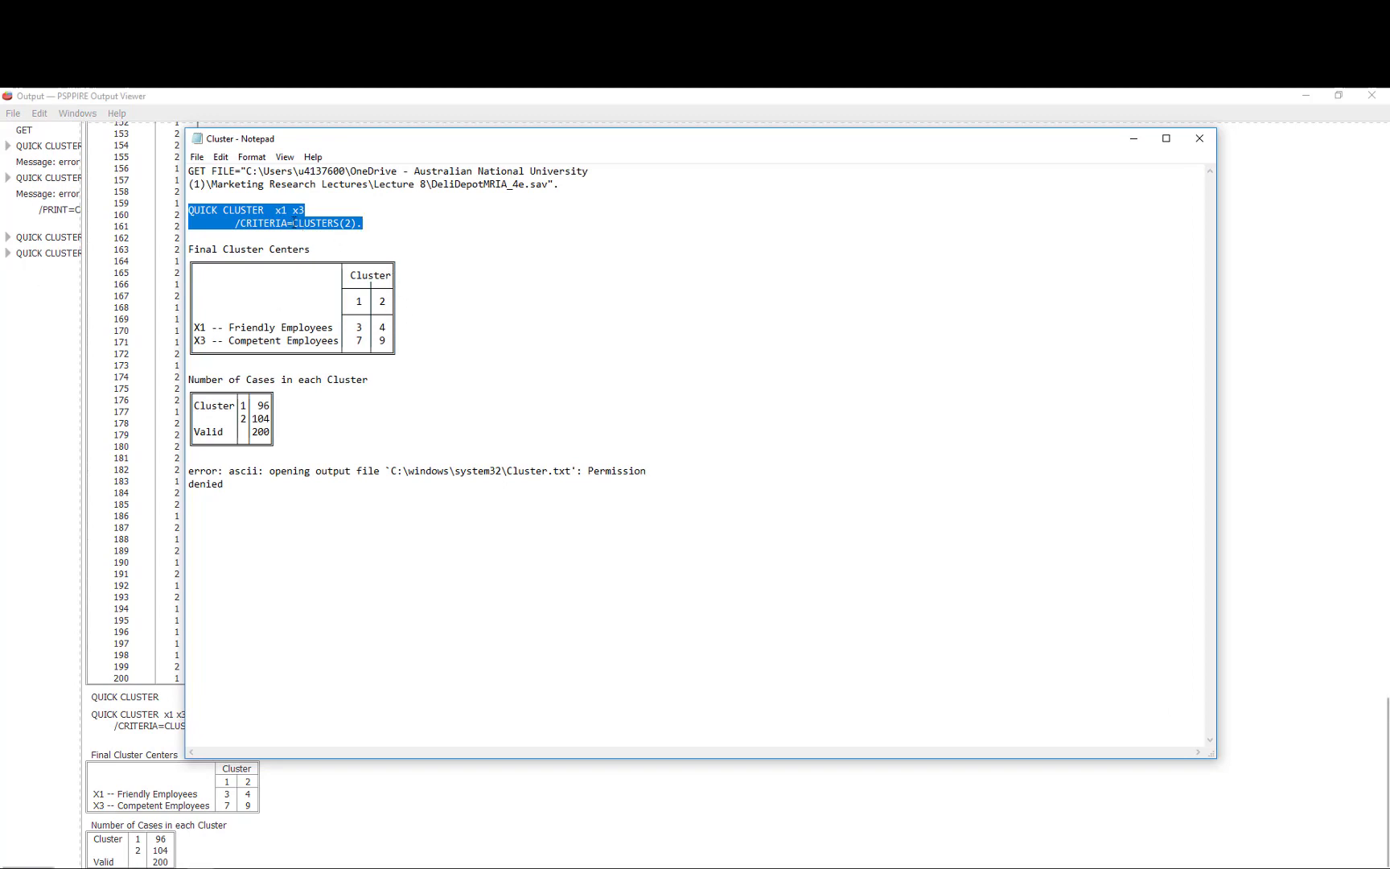
{"action": "left_click", "coordinate": [294, 223]}
{"action": "left_click_drag", "start_coordinate": [190, 209], "coordinate": [348, 233]}
{"action": "left_click", "coordinate": [190, 210]}
{"action": "left_click_drag", "start_coordinate": [190, 210], "coordinate": [371, 222]}
{"action": "key", "text": "ctrl+c"}
{"action": "left_click", "coordinate": [1129, 141]}
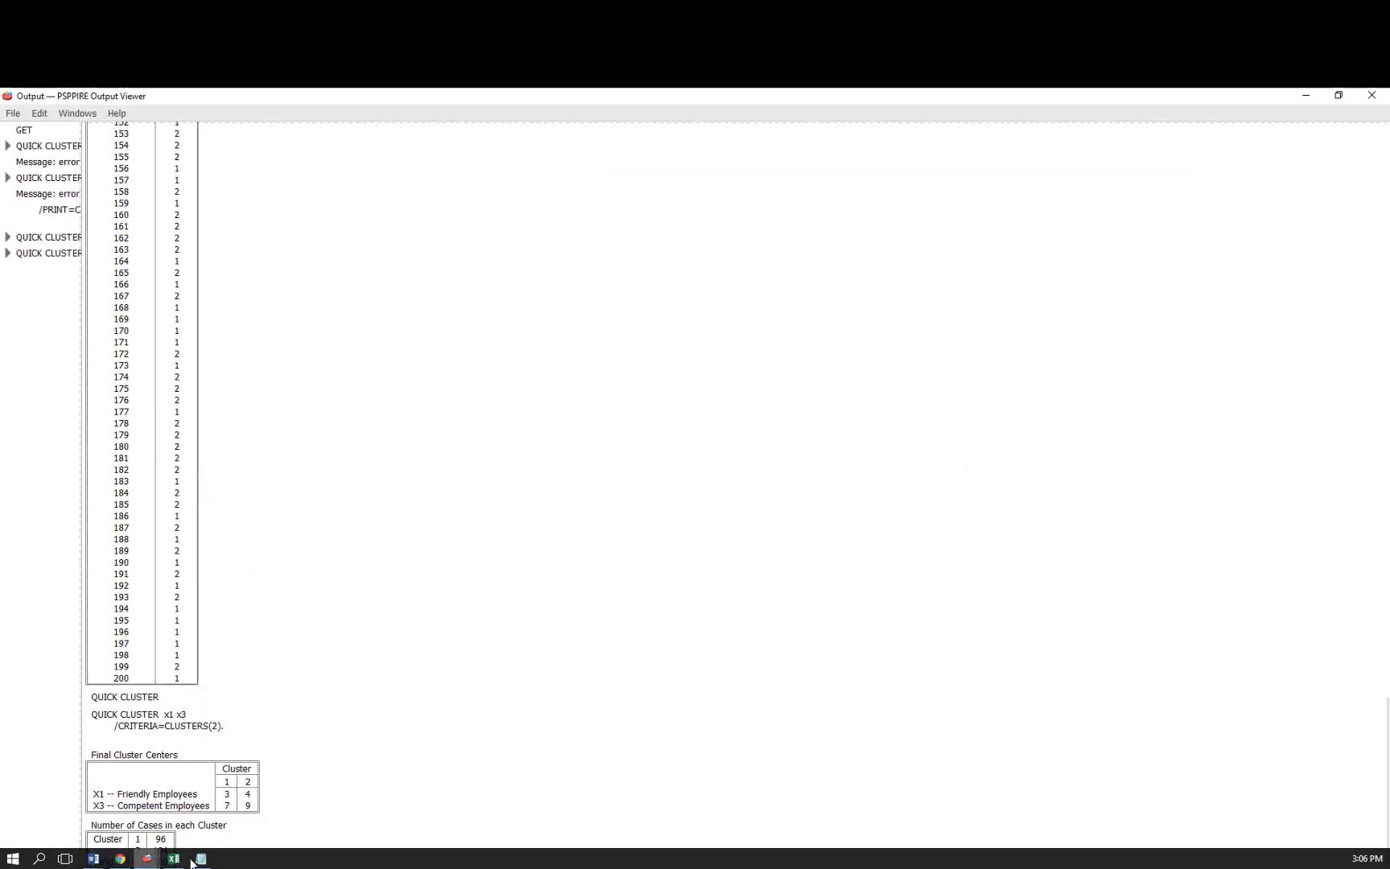
Step: Switch to the PSPPIRE data editor, create a new syntax file and paste the copied QUICK CLUSTER command into it
{"action": "left_click", "coordinate": [146, 859]}
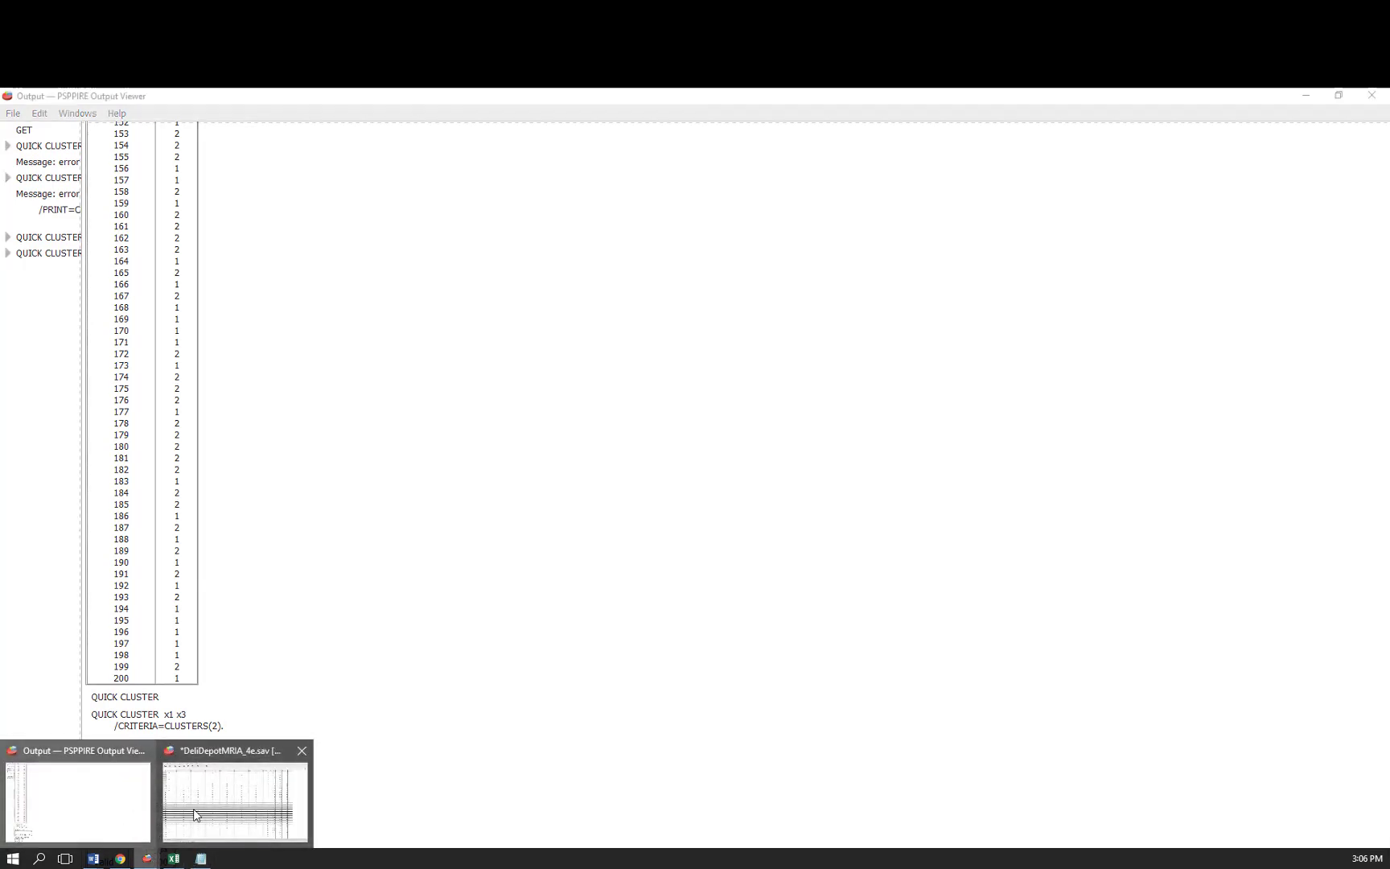
{"action": "left_click", "coordinate": [174, 818]}
{"action": "left_click", "coordinate": [12, 113]}
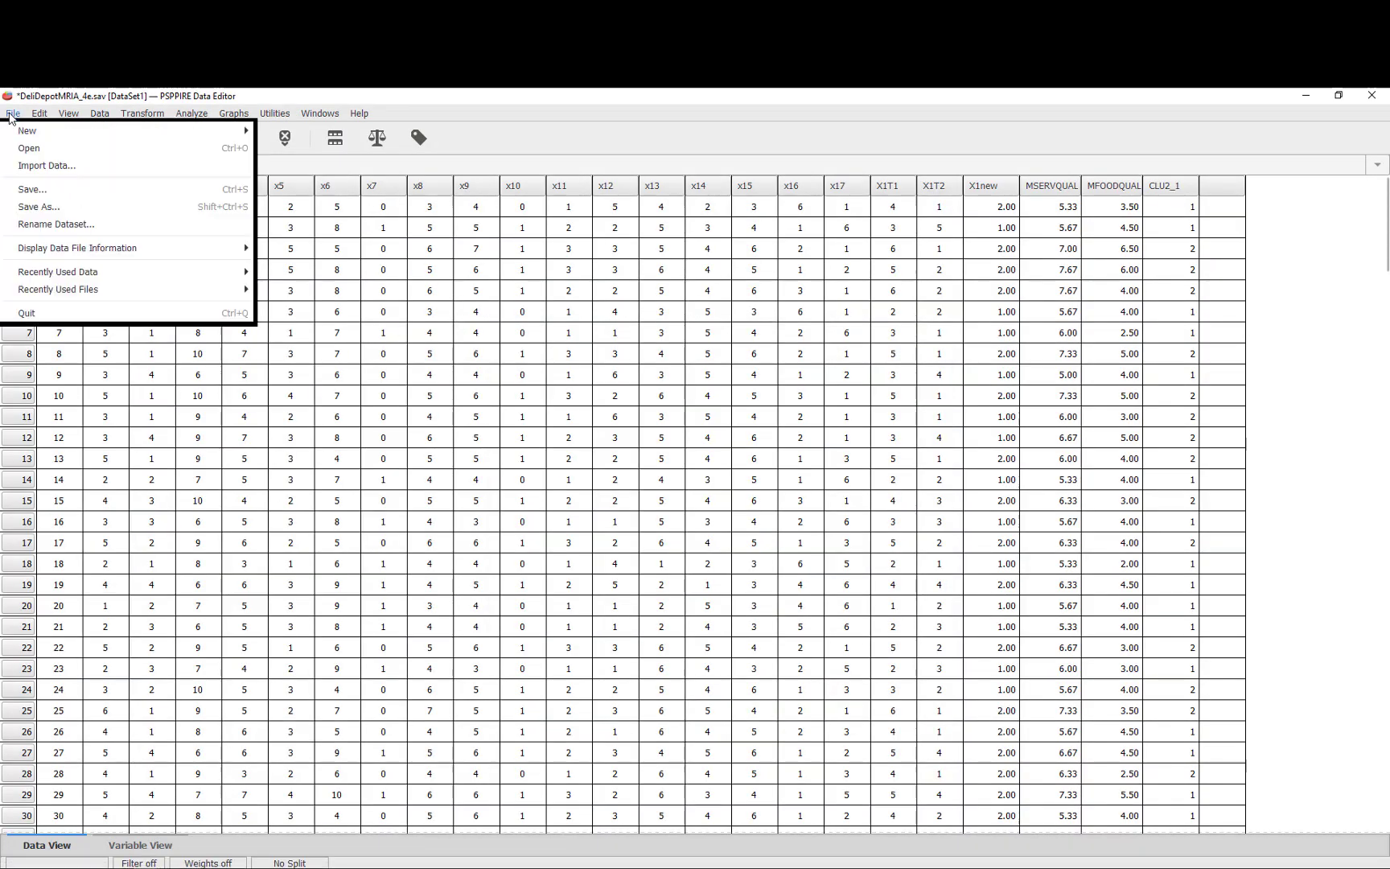
{"action": "mouse_move", "coordinate": [22, 133]}
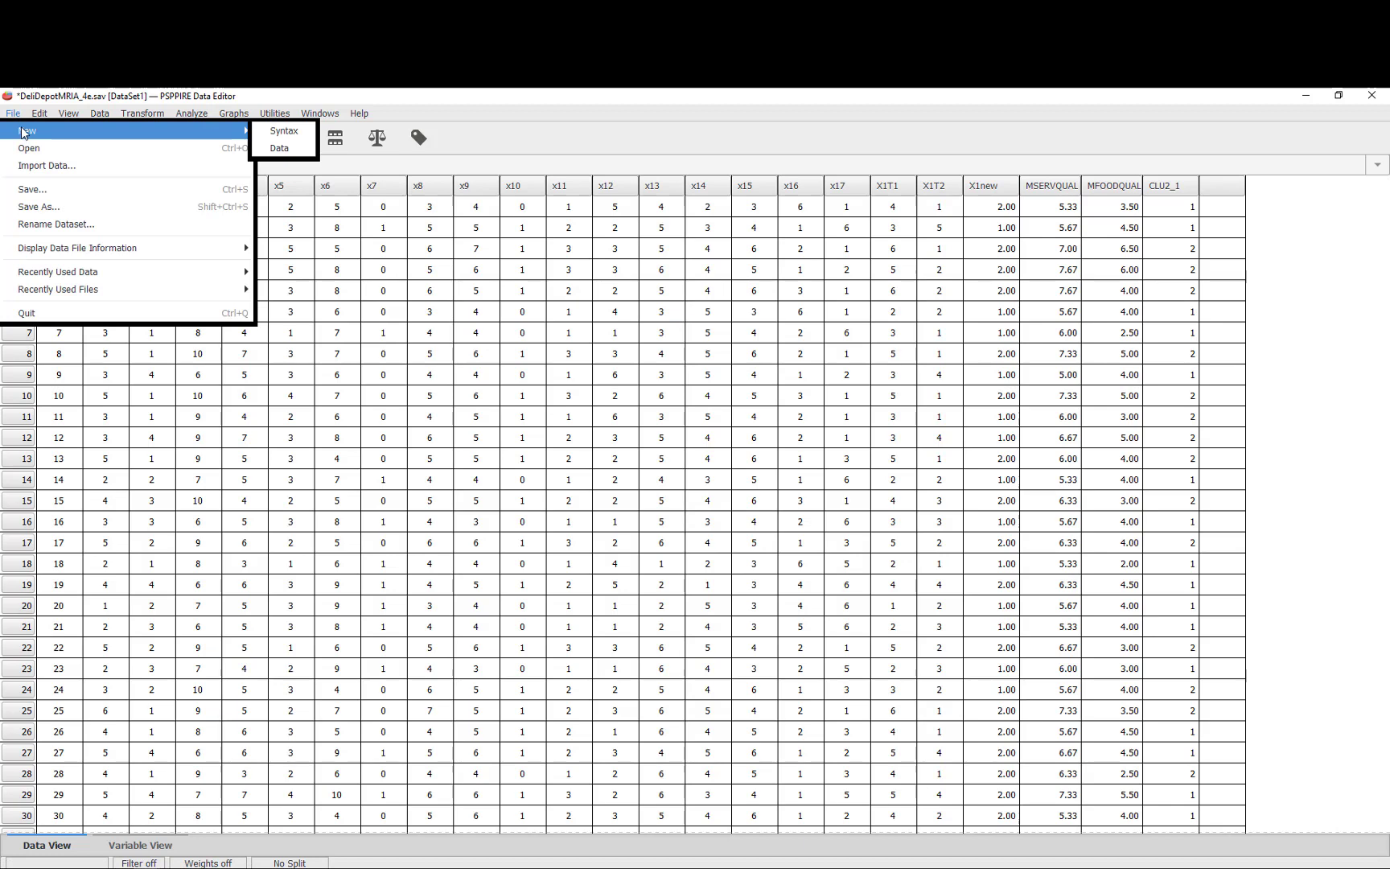
{"action": "left_click", "coordinate": [281, 147]}
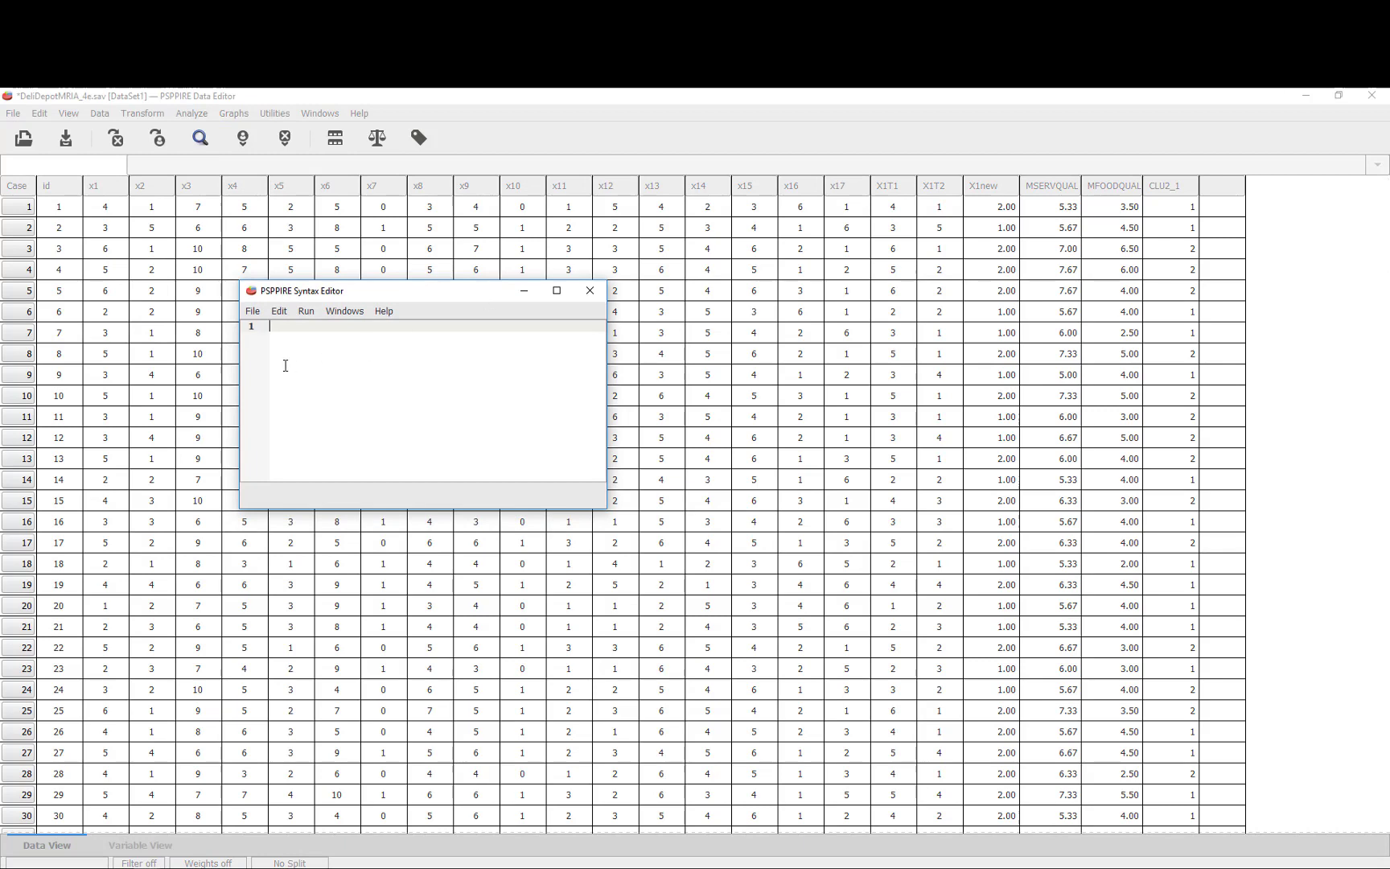
{"action": "key", "text": "ctrl+v"}
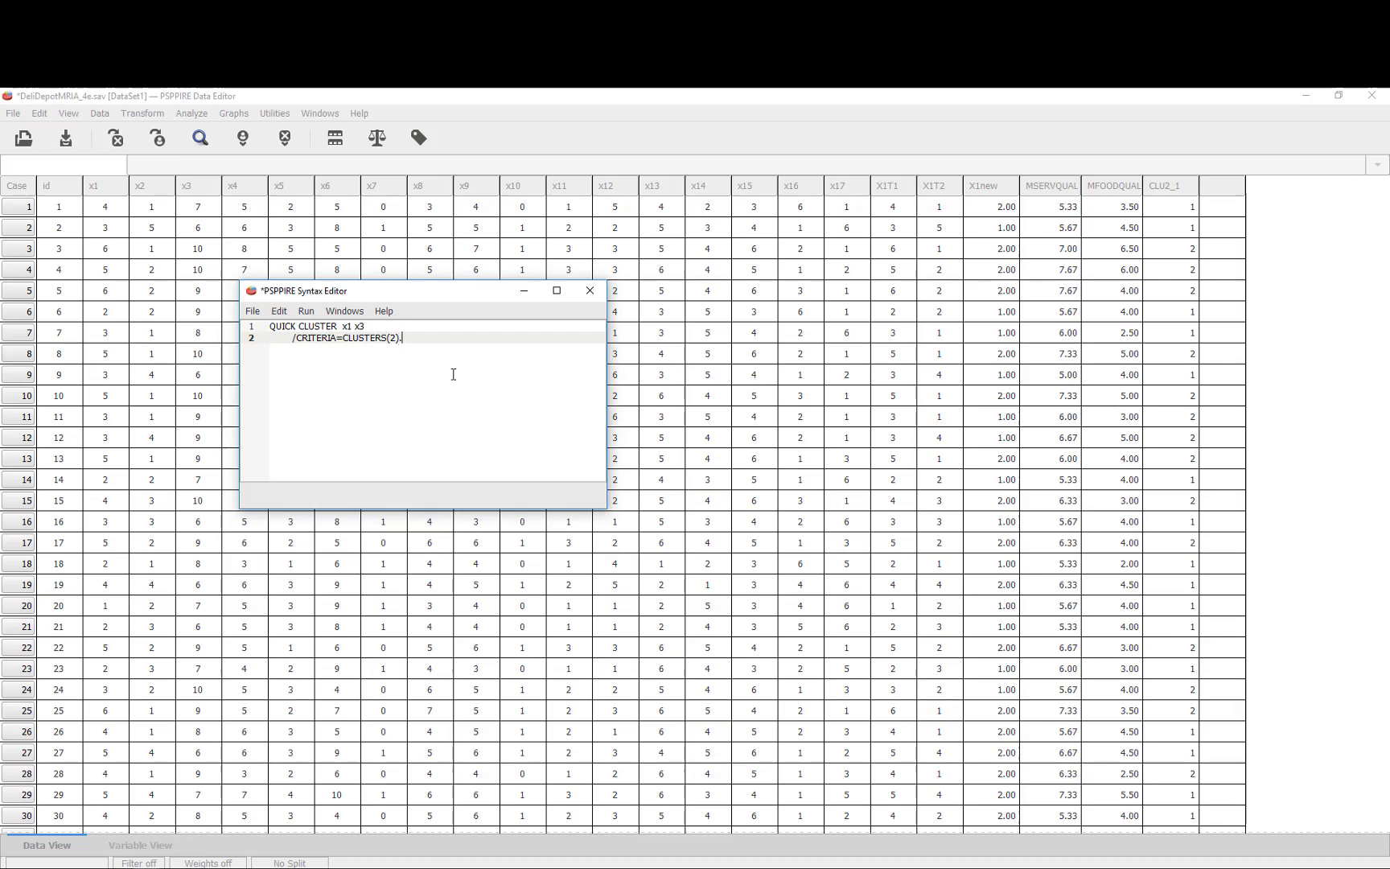
Step: Add the subcommand /PRINT=CLUSTER on a new line after the CRITERIA line, ending the command with a period
{"action": "key", "text": "Left"}
{"action": "key", "text": "Return"}
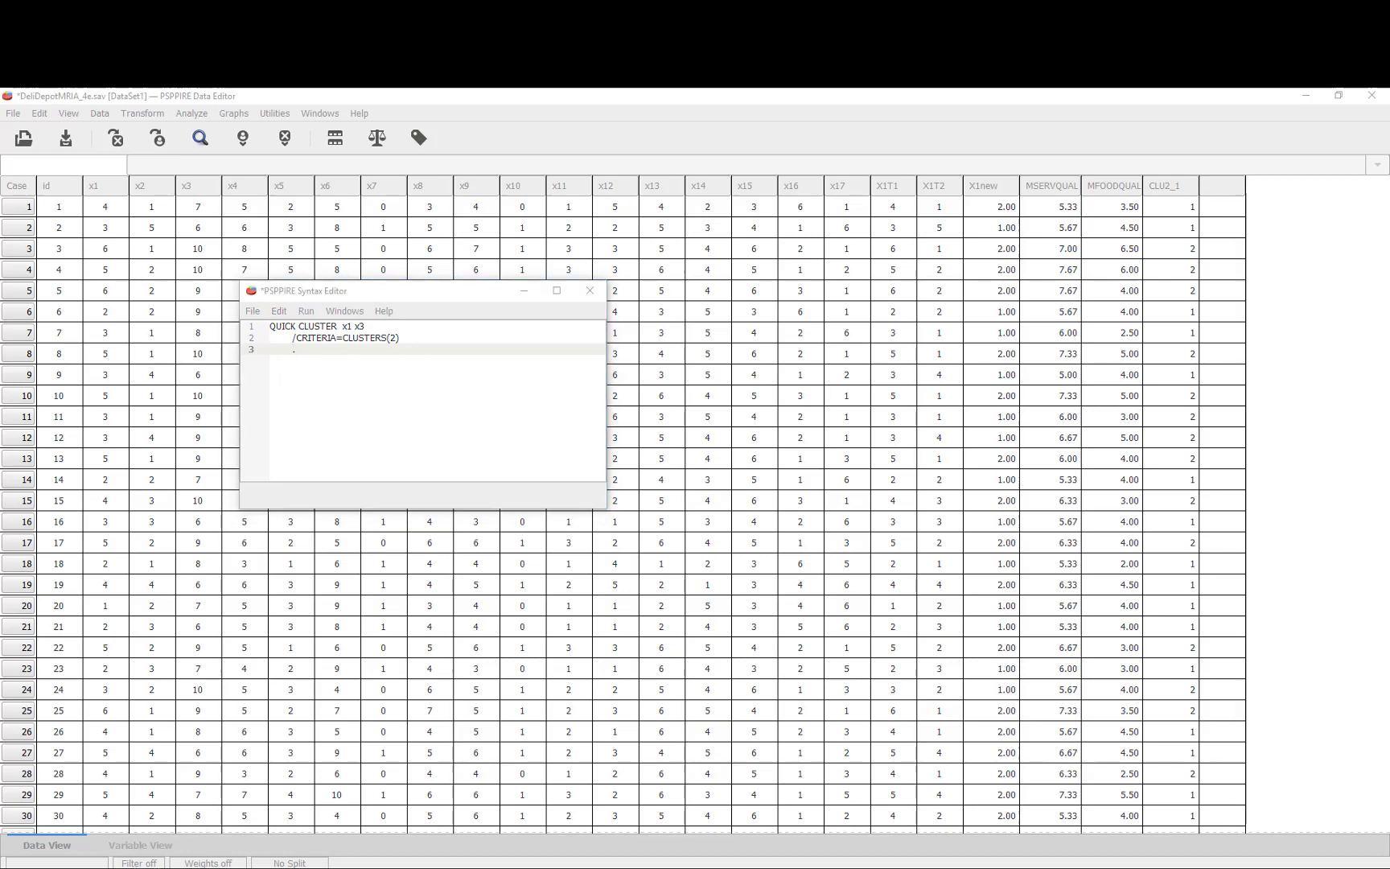
{"action": "left_click", "coordinate": [291, 351]}
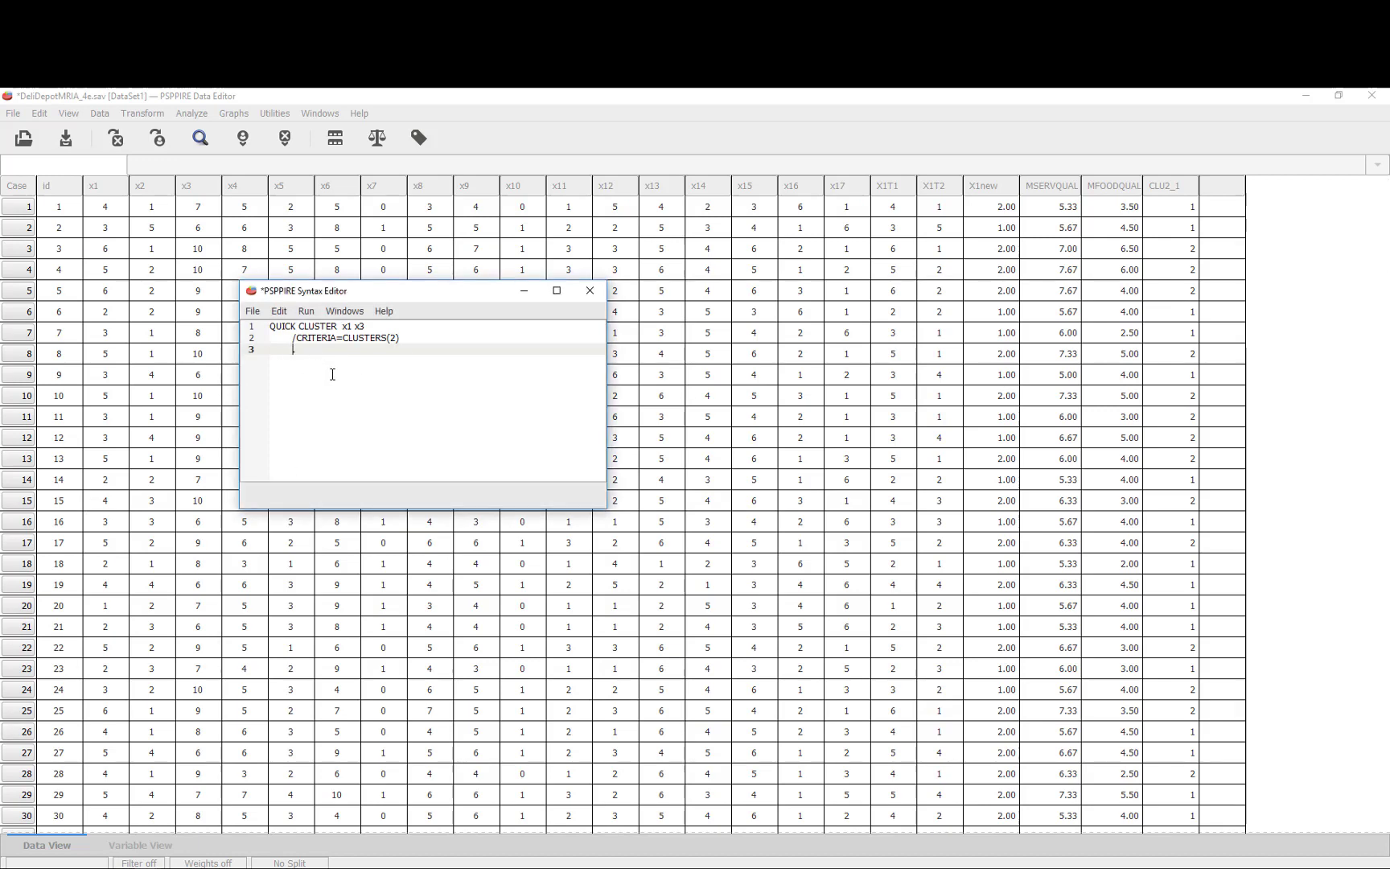
{"action": "type", "text": "."}
{"action": "type", "text": "/"}
{"action": "type", "text": "PRIN"}
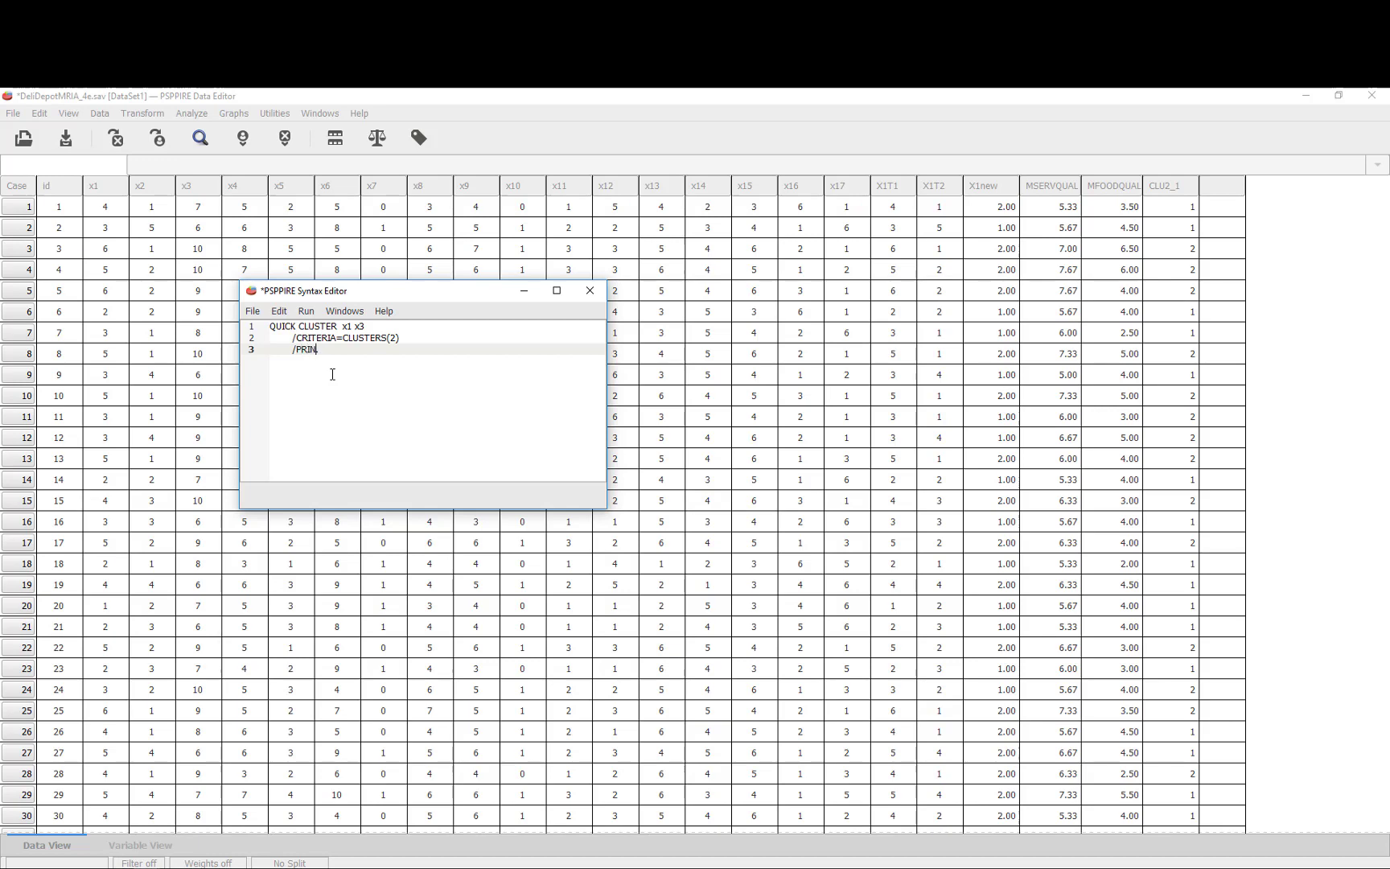
{"action": "type", "text": "T=CLUSTER."}
Step: Run all of the syntax and bring up the output viewer
{"action": "left_click", "coordinate": [313, 312]}
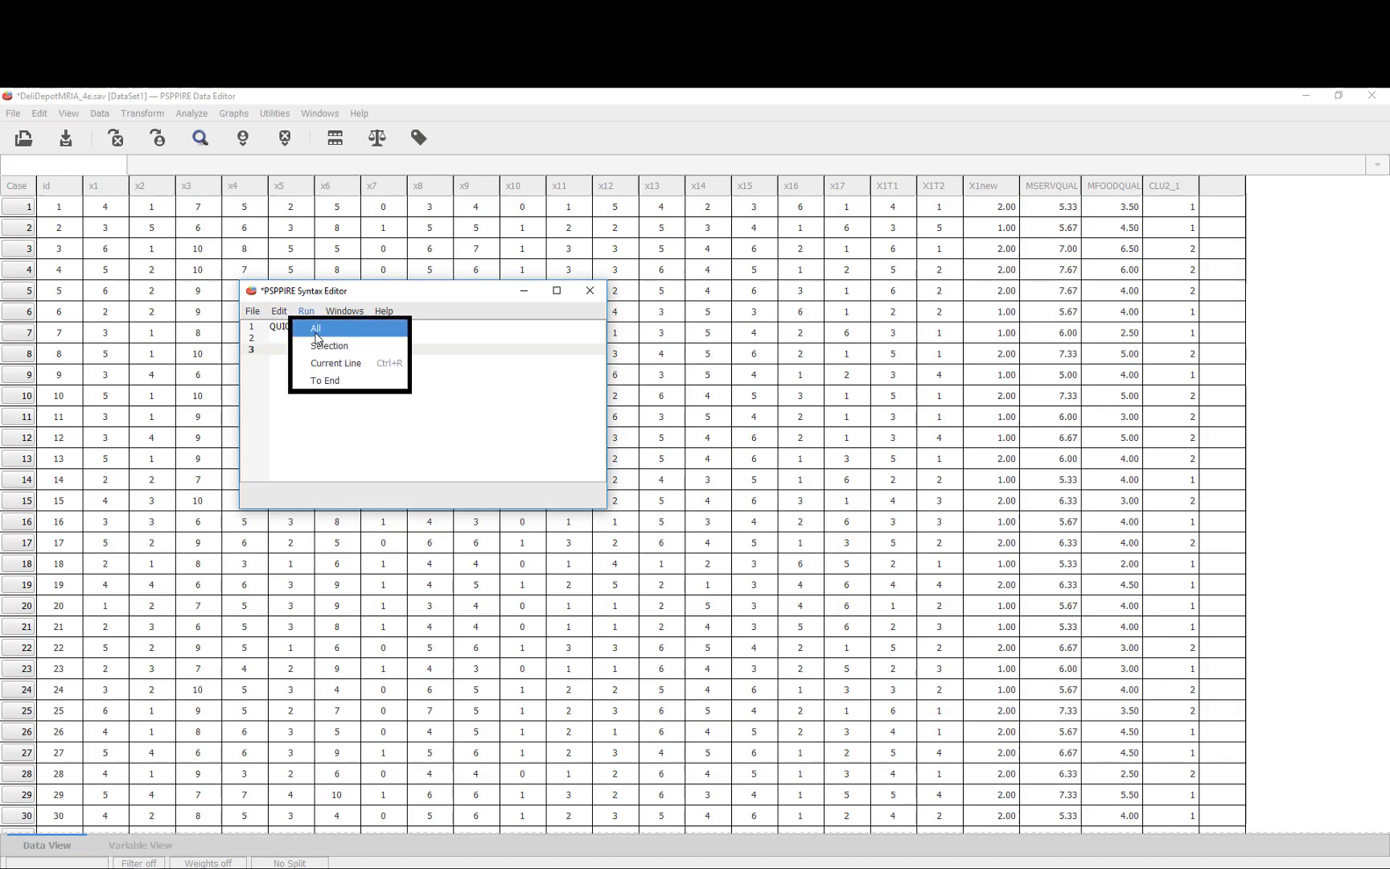
{"action": "left_click", "coordinate": [318, 340]}
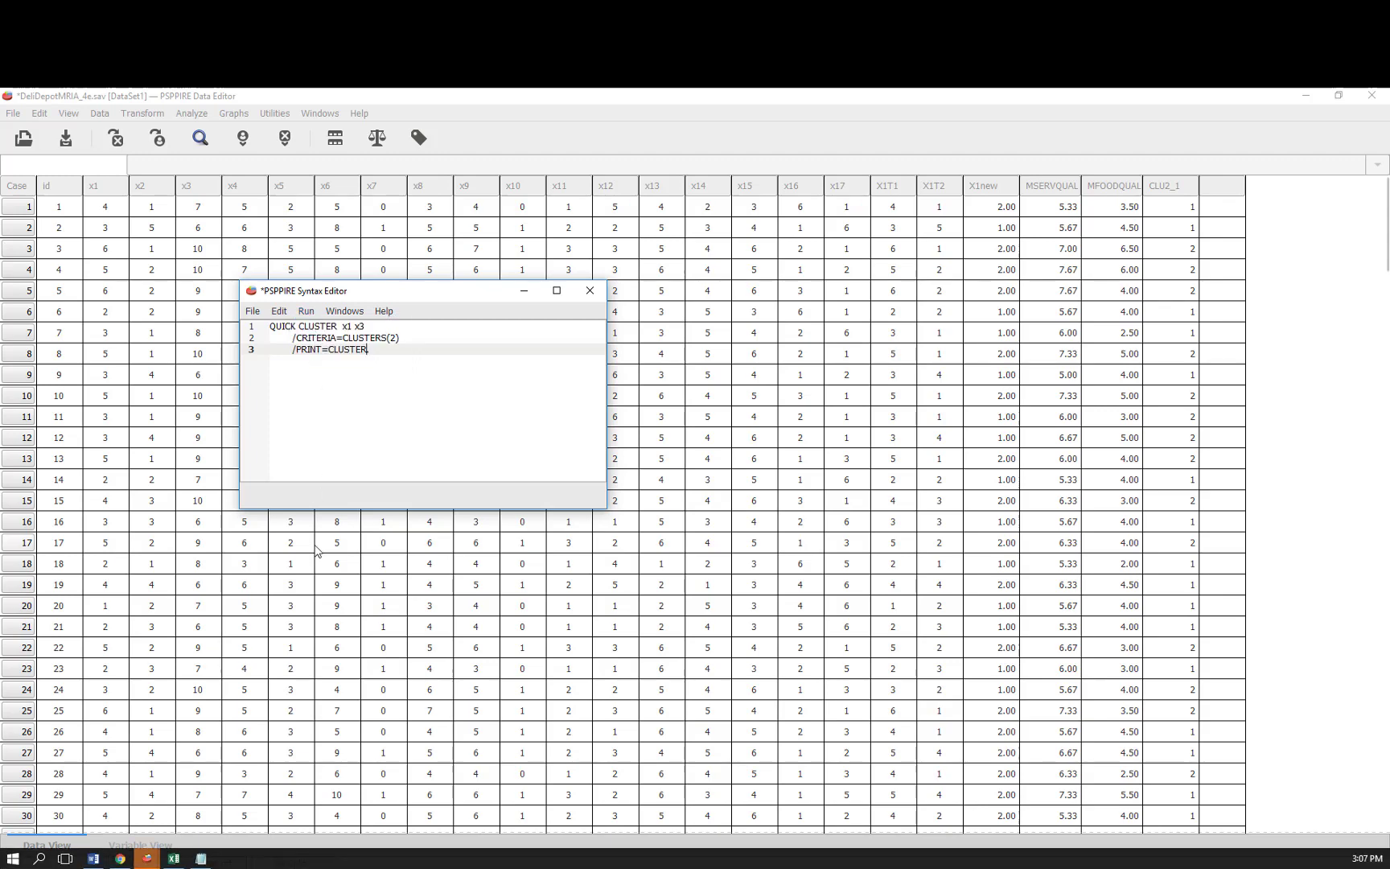
{"action": "mouse_move", "coordinate": [150, 863]}
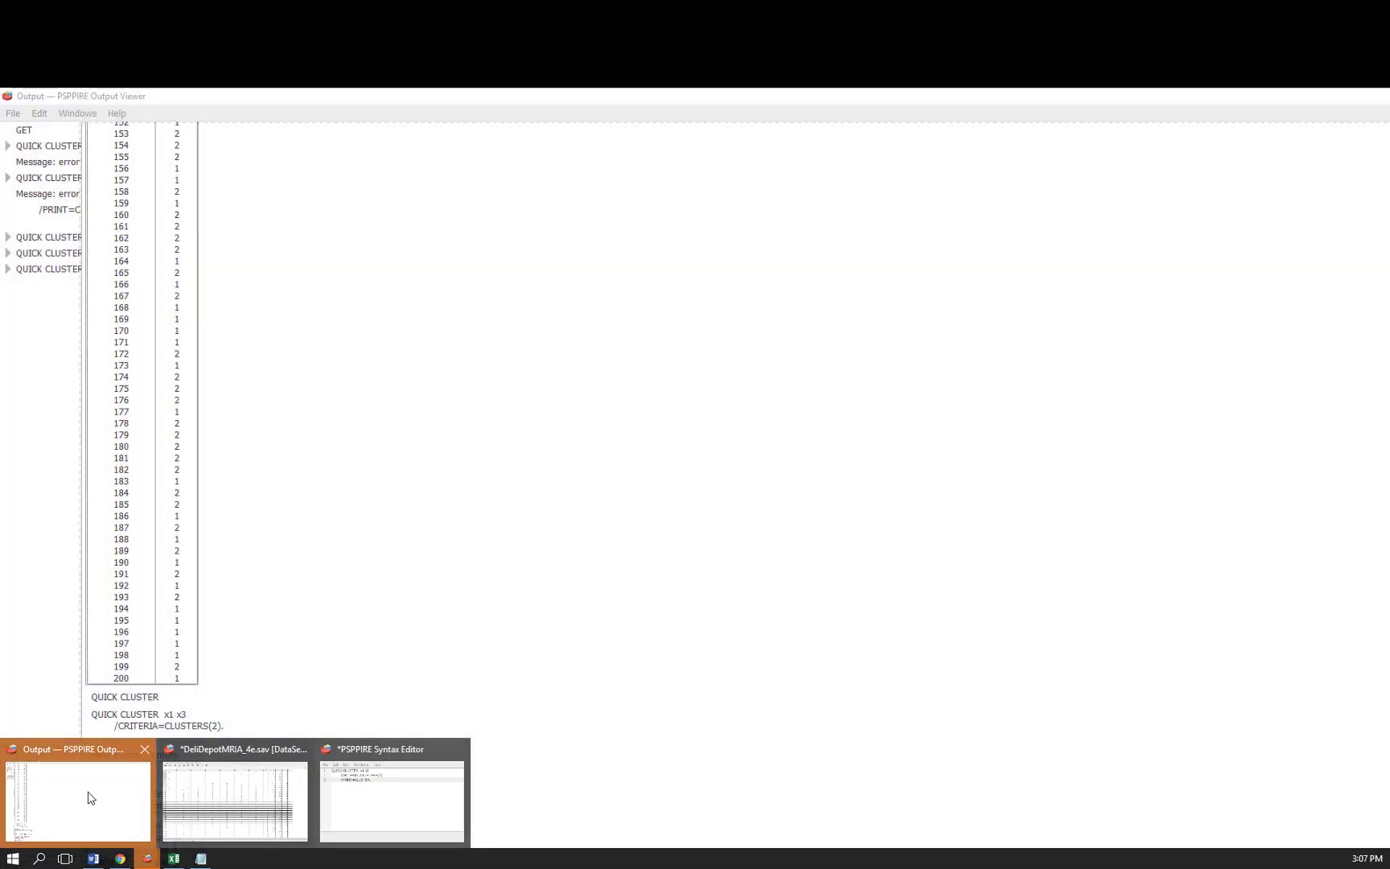
{"action": "left_click", "coordinate": [91, 798]}
Step: Examine the new QUICK CLUSTER output, including the cluster centers, case counts and the cluster membership of every case
{"action": "scroll", "coordinate": [397, 402], "scroll_direction": "down", "scroll_amount": 10}
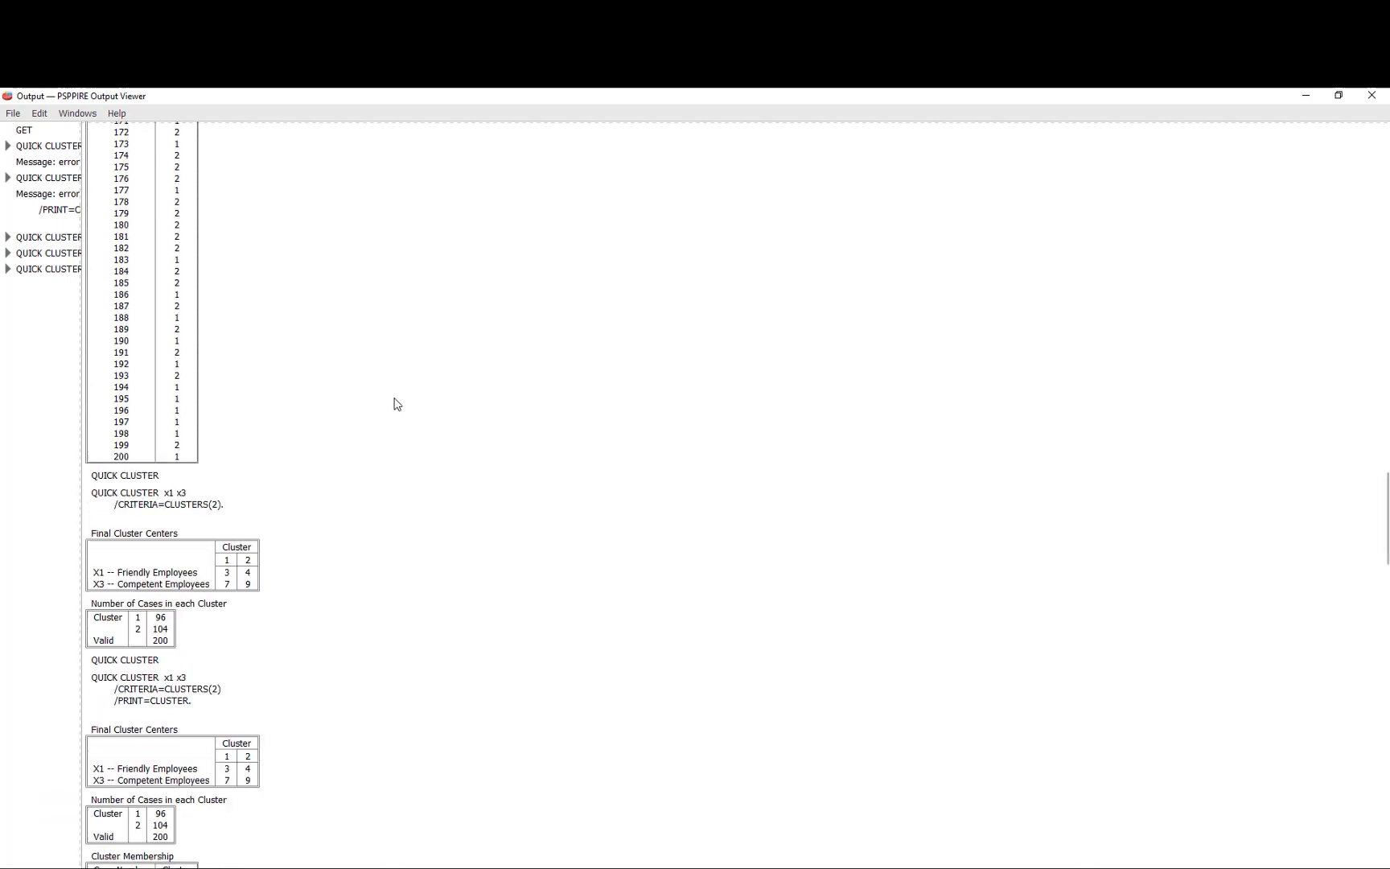
{"action": "scroll", "coordinate": [397, 403], "scroll_direction": "down", "scroll_amount": 10}
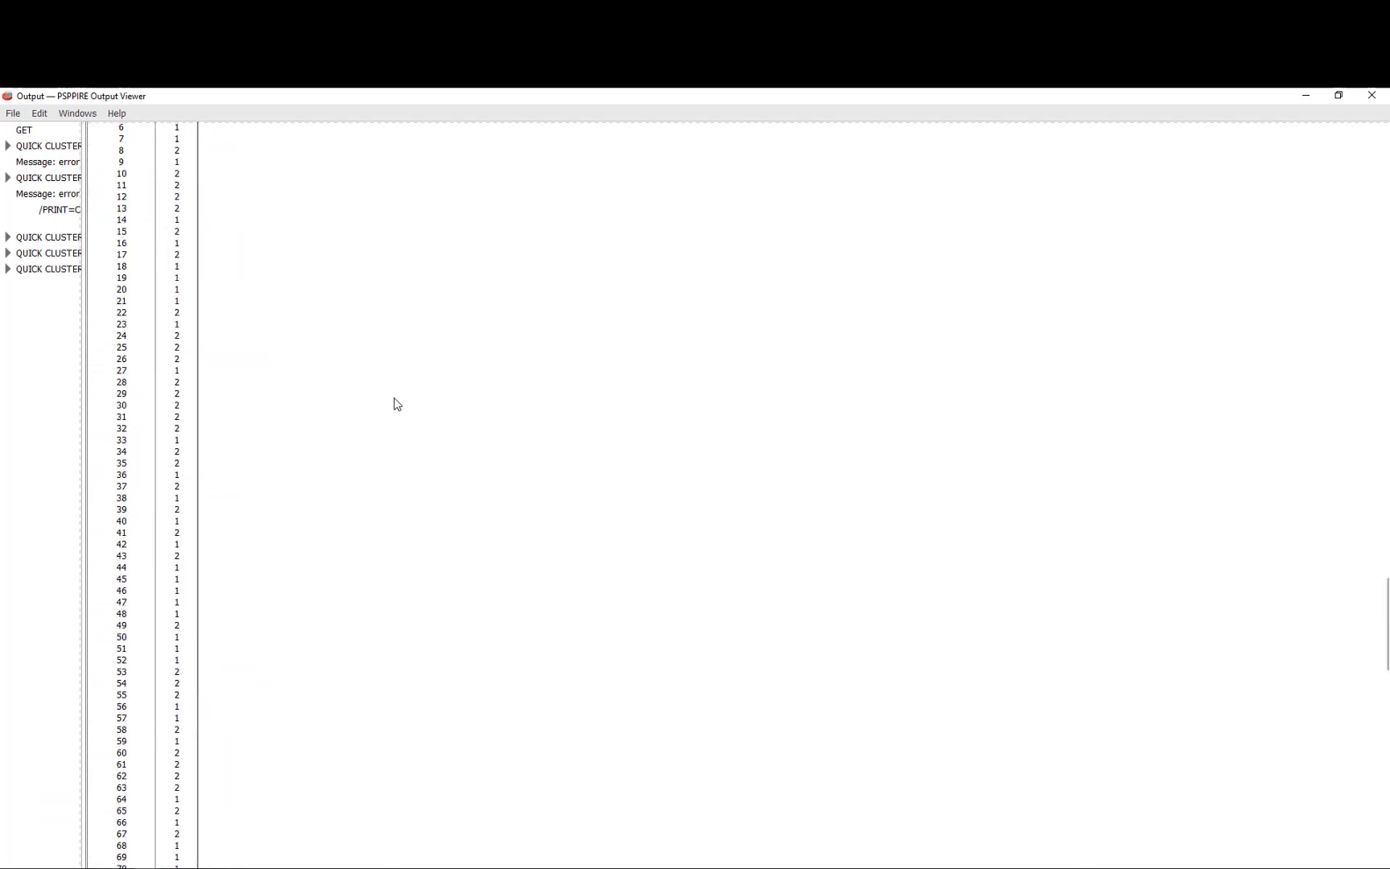
{"action": "scroll", "coordinate": [236, 342], "scroll_direction": "down", "scroll_amount": 15}
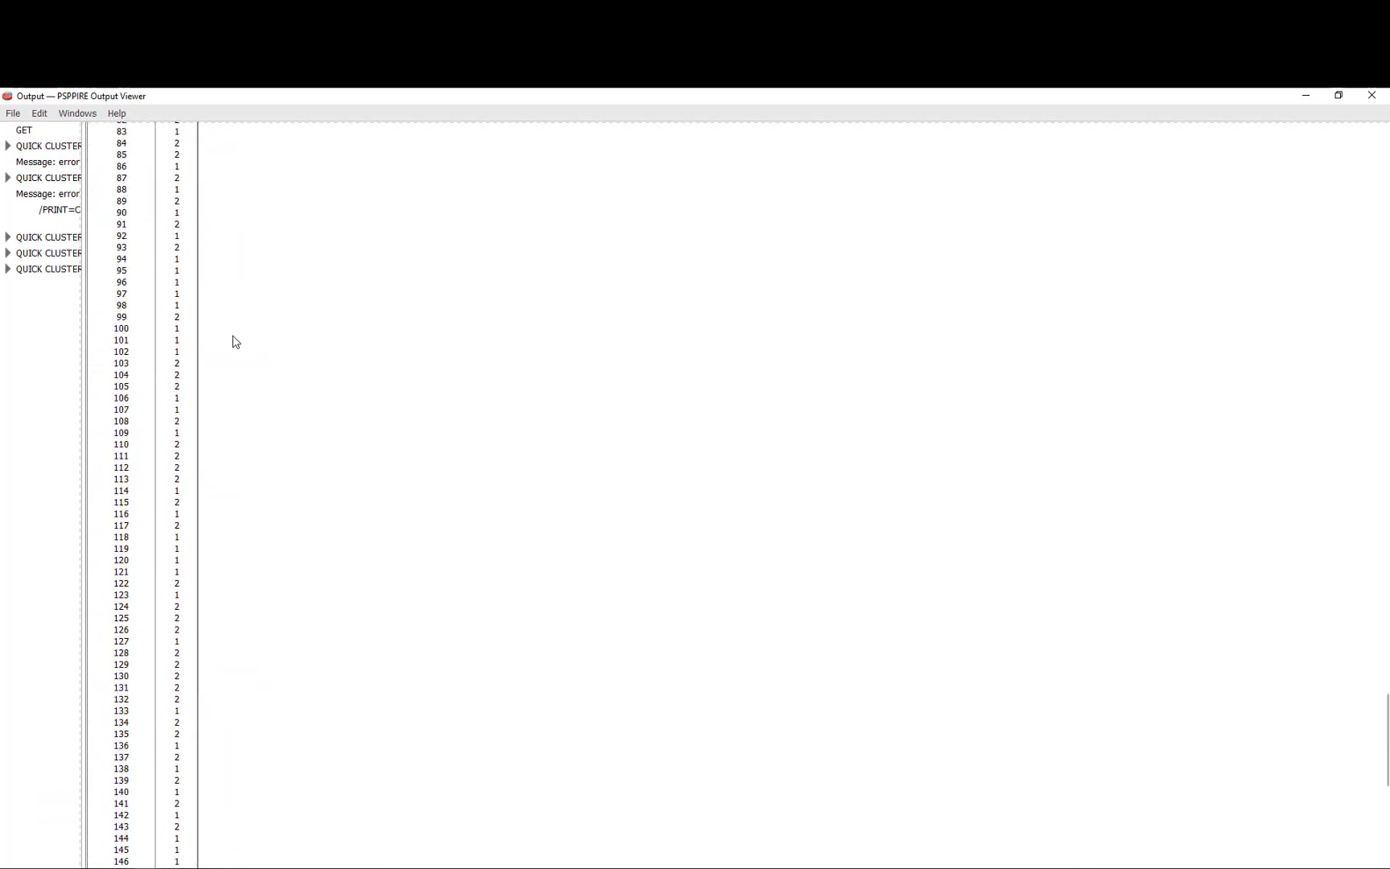
{"action": "scroll", "coordinate": [236, 342], "scroll_direction": "down", "scroll_amount": 3}
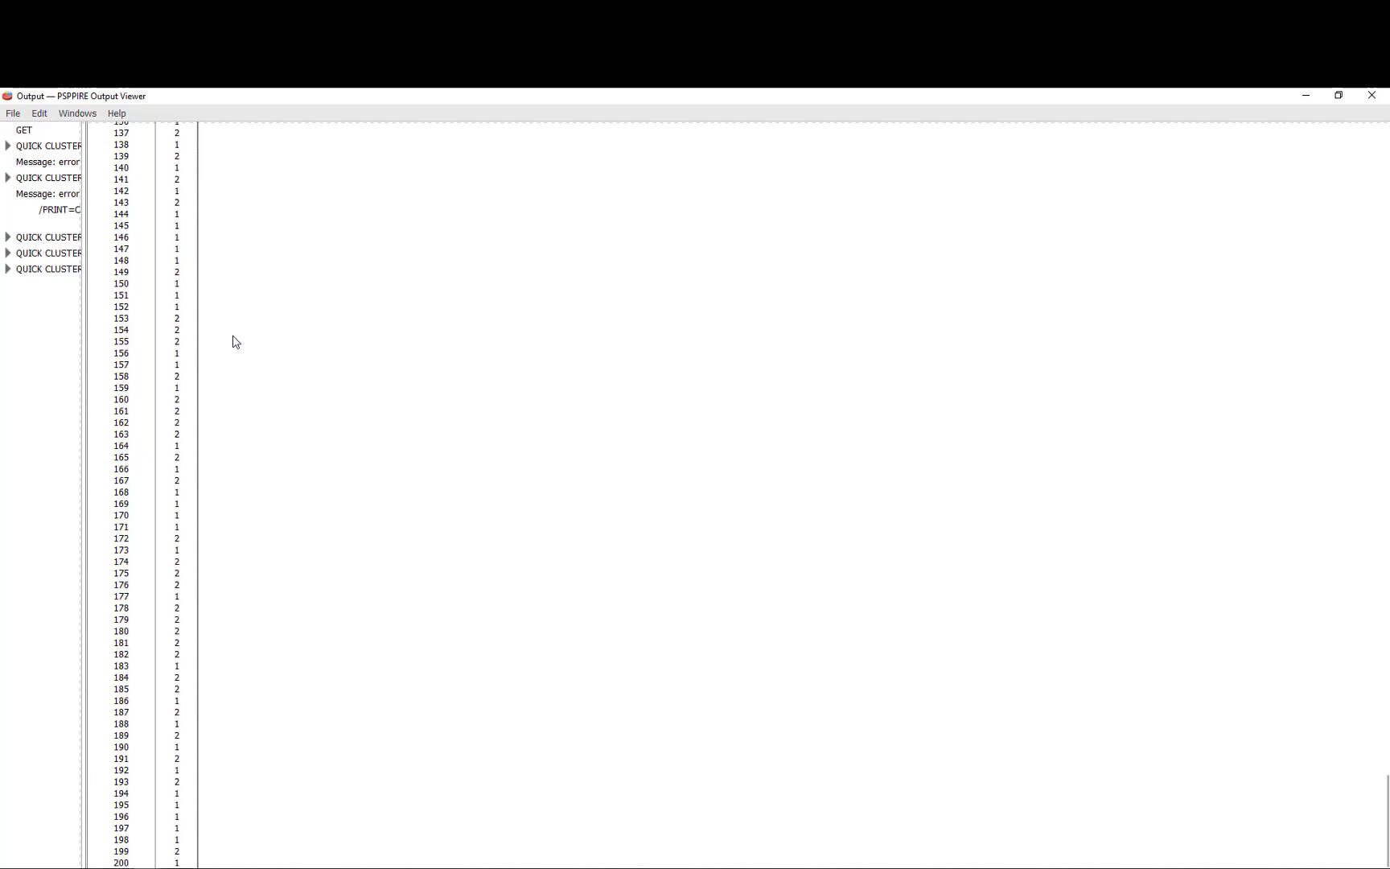
{"action": "scroll", "coordinate": [236, 342], "scroll_direction": "up", "scroll_amount": 12}
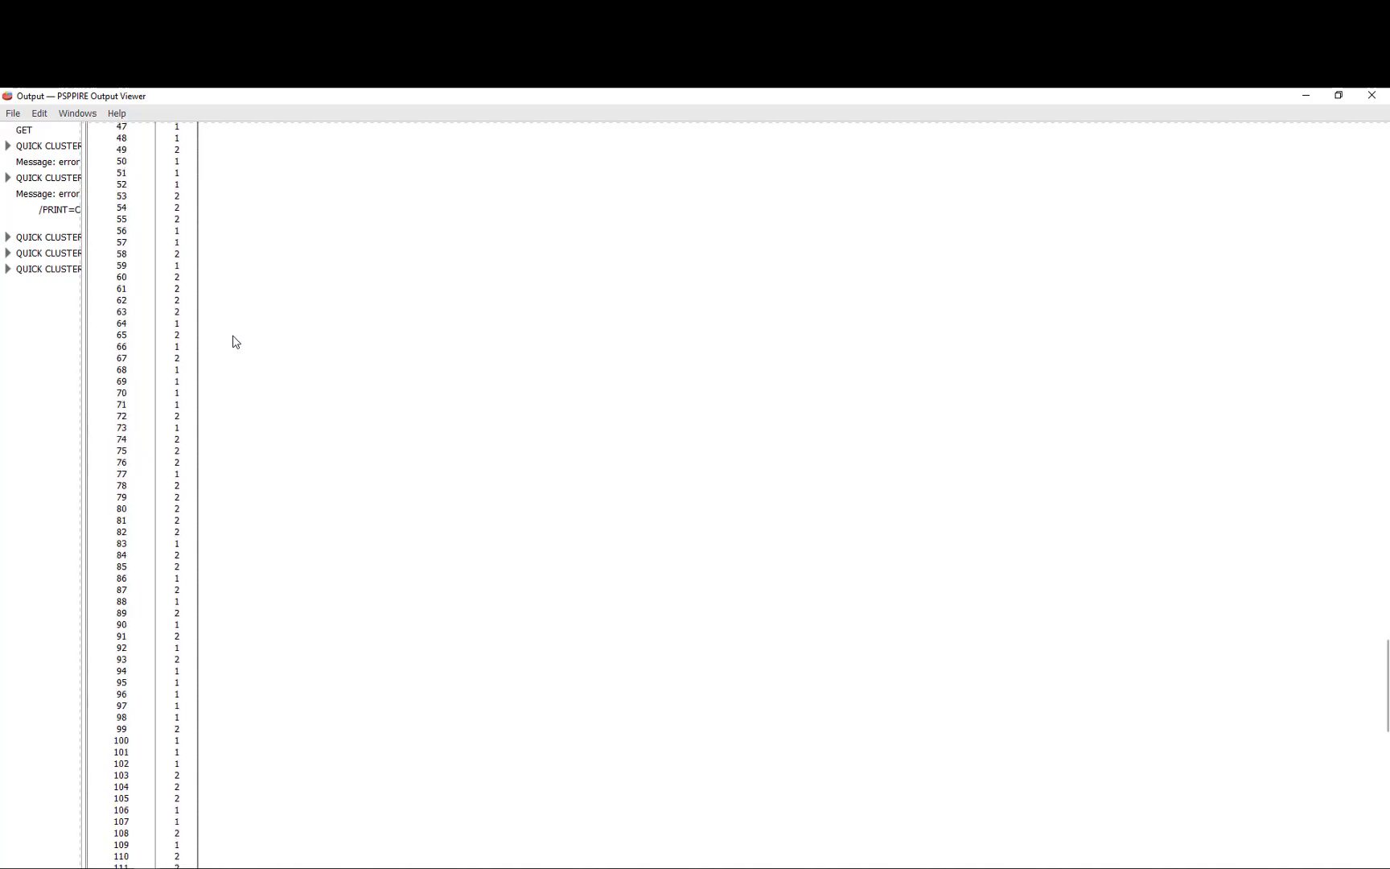
{"action": "scroll", "coordinate": [125, 479], "scroll_direction": "down", "scroll_amount": 12}
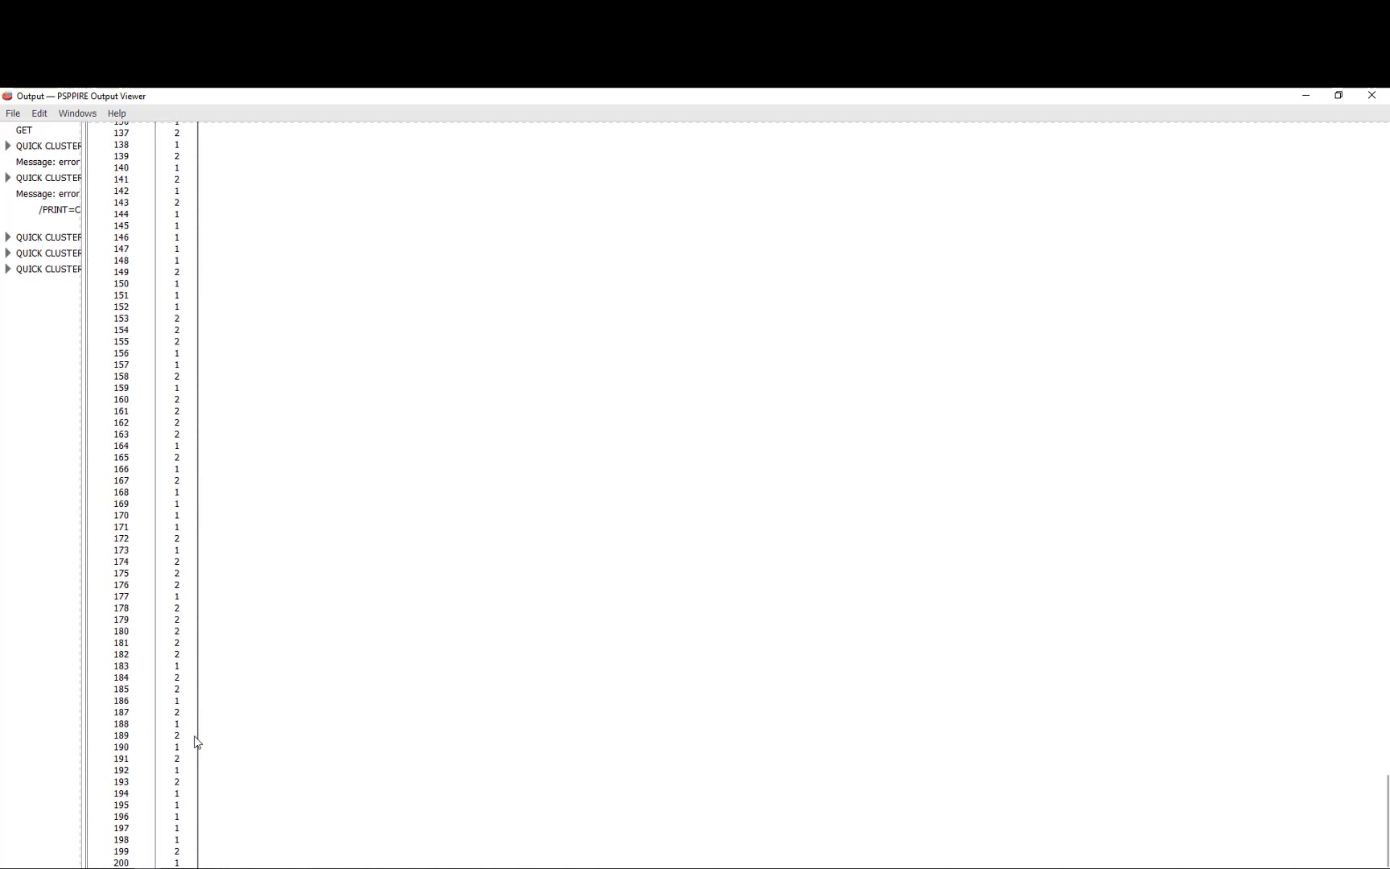
{"action": "scroll", "coordinate": [196, 738], "scroll_direction": "up", "scroll_amount": 10}
{"action": "scroll", "coordinate": [196, 739], "scroll_direction": "up", "scroll_amount": 12}
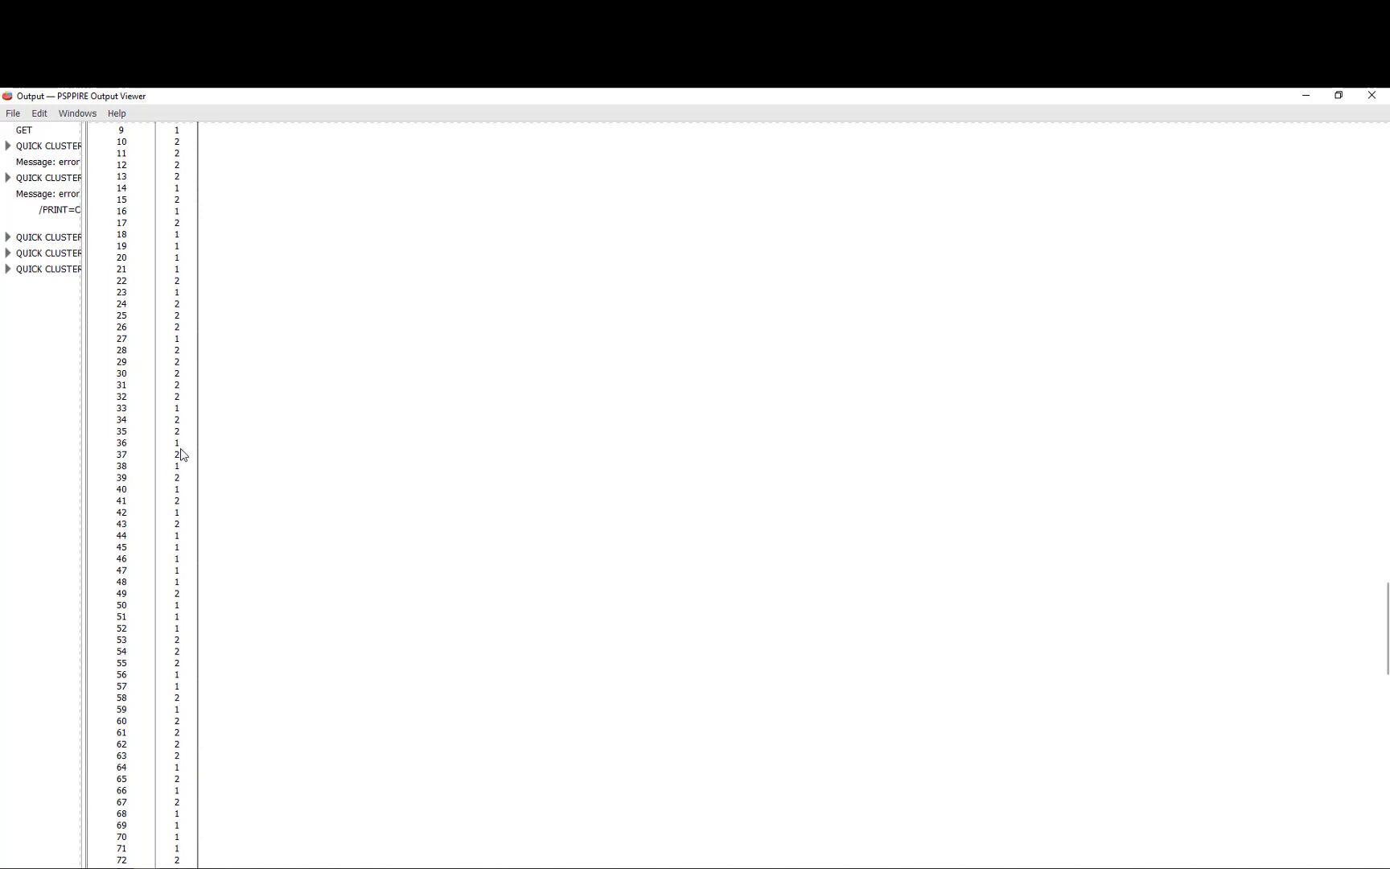
{"action": "scroll", "coordinate": [182, 461], "scroll_direction": "up", "scroll_amount": 5}
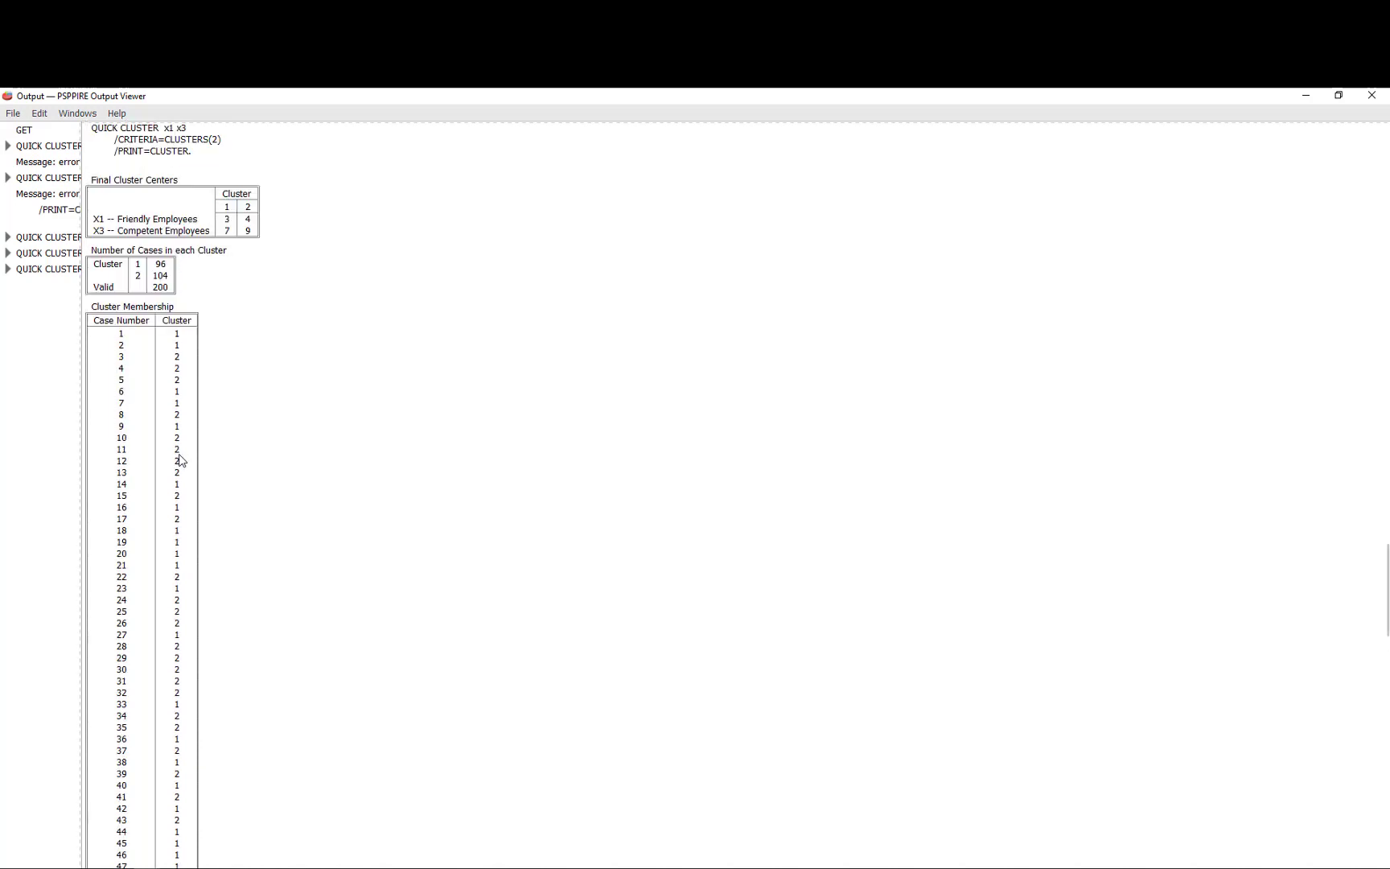
{"action": "scroll", "coordinate": [182, 461], "scroll_direction": "down", "scroll_amount": 3}
{"action": "scroll", "coordinate": [182, 461], "scroll_direction": "up", "scroll_amount": 2}
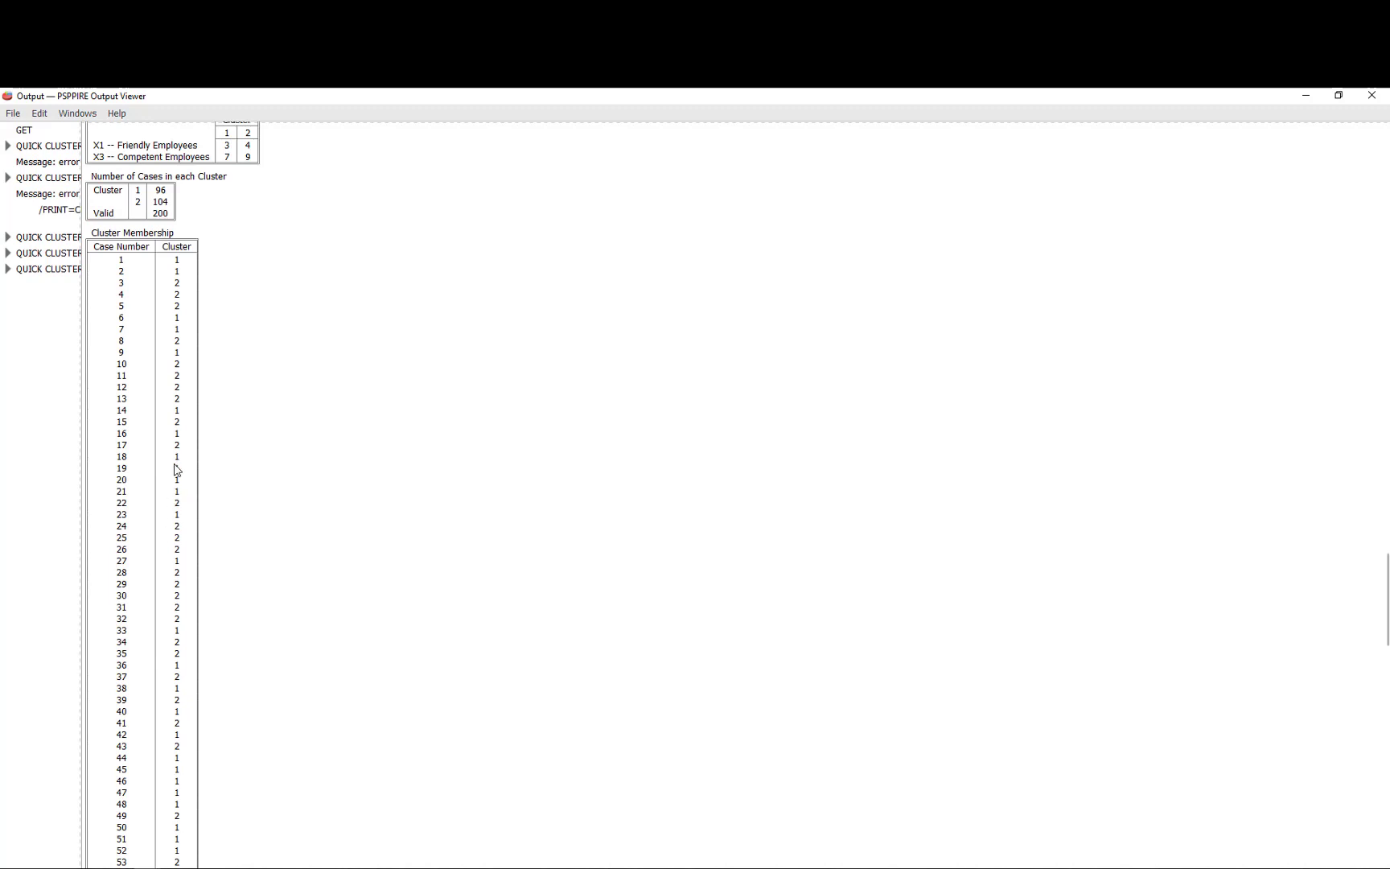
Step: Start exporting the output and name the export file Cluster2
{"action": "left_click", "coordinate": [13, 113]}
{"action": "left_click", "coordinate": [24, 148]}
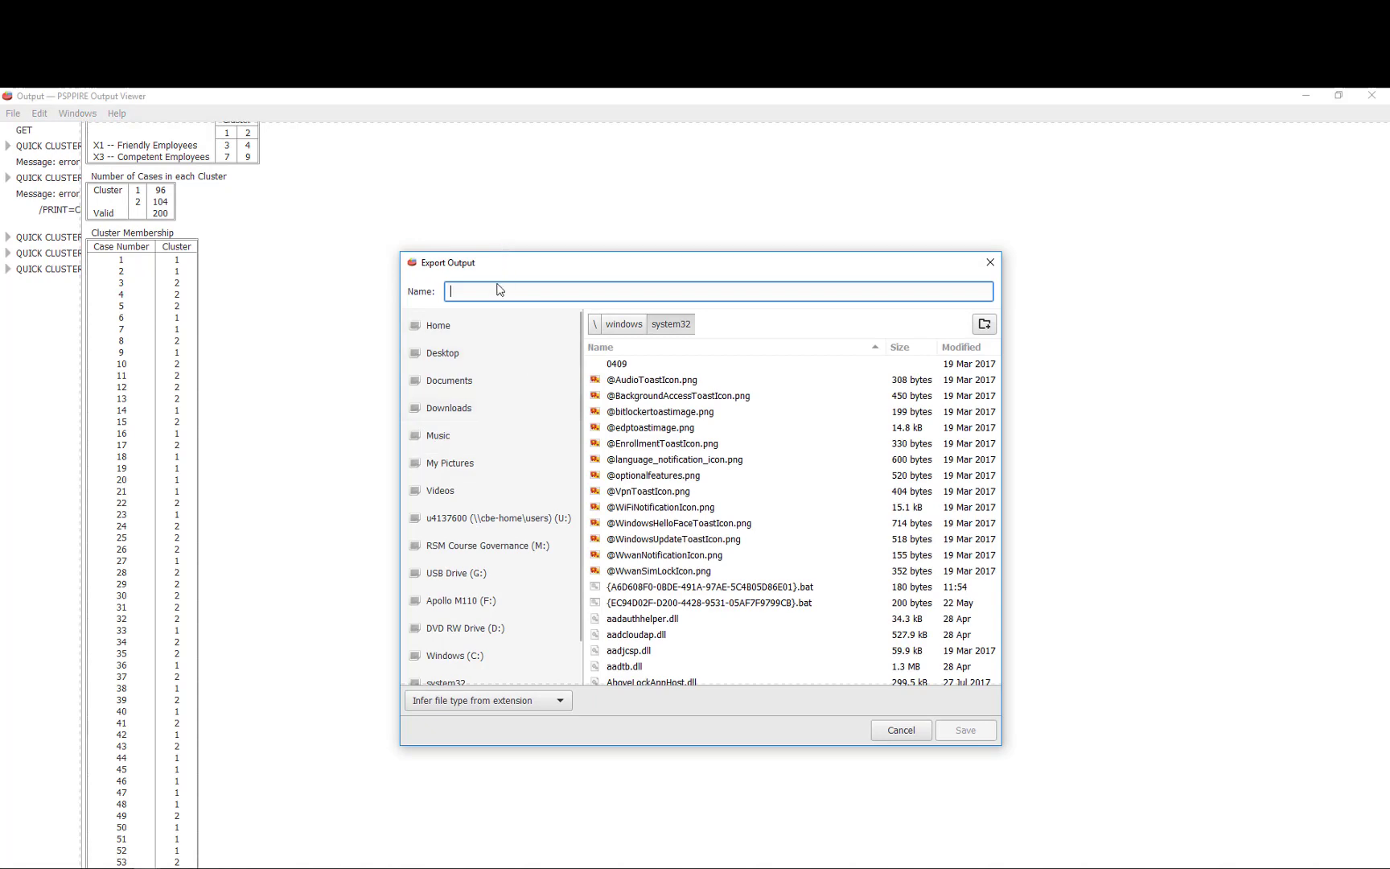
{"action": "type", "text": "clUSTER"}
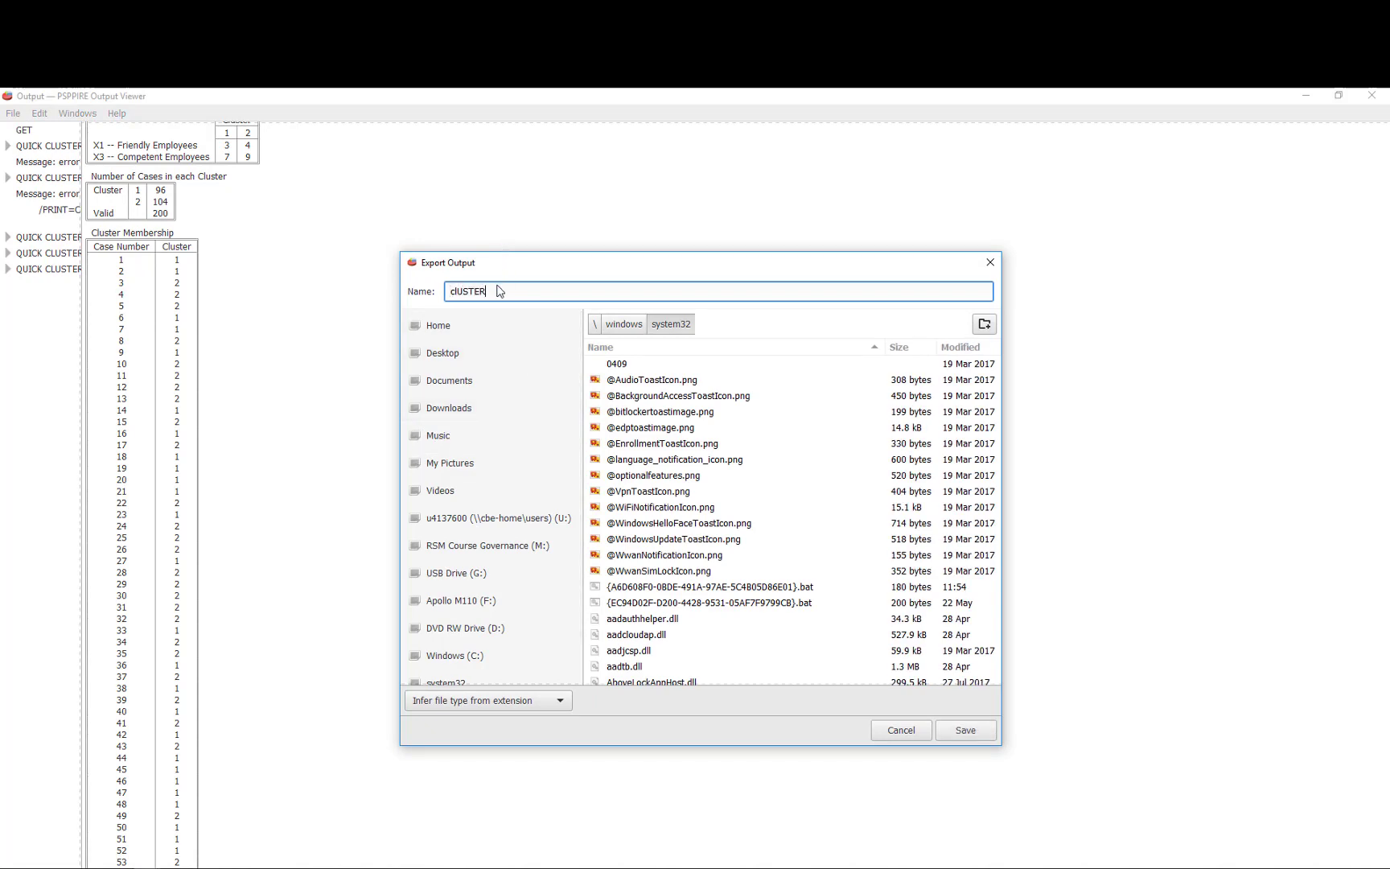
{"action": "key", "text": "BackSpace"}
{"action": "key", "text": "BackSpace"}
{"action": "key", "text": "BackSpace"}
{"action": "key", "text": "BackSpace"}
{"action": "key", "text": "BackSpace"}
{"action": "key", "text": "BackSpace"}
{"action": "key", "text": "BackSpace"}
{"action": "type", "text": "Cluster2"}
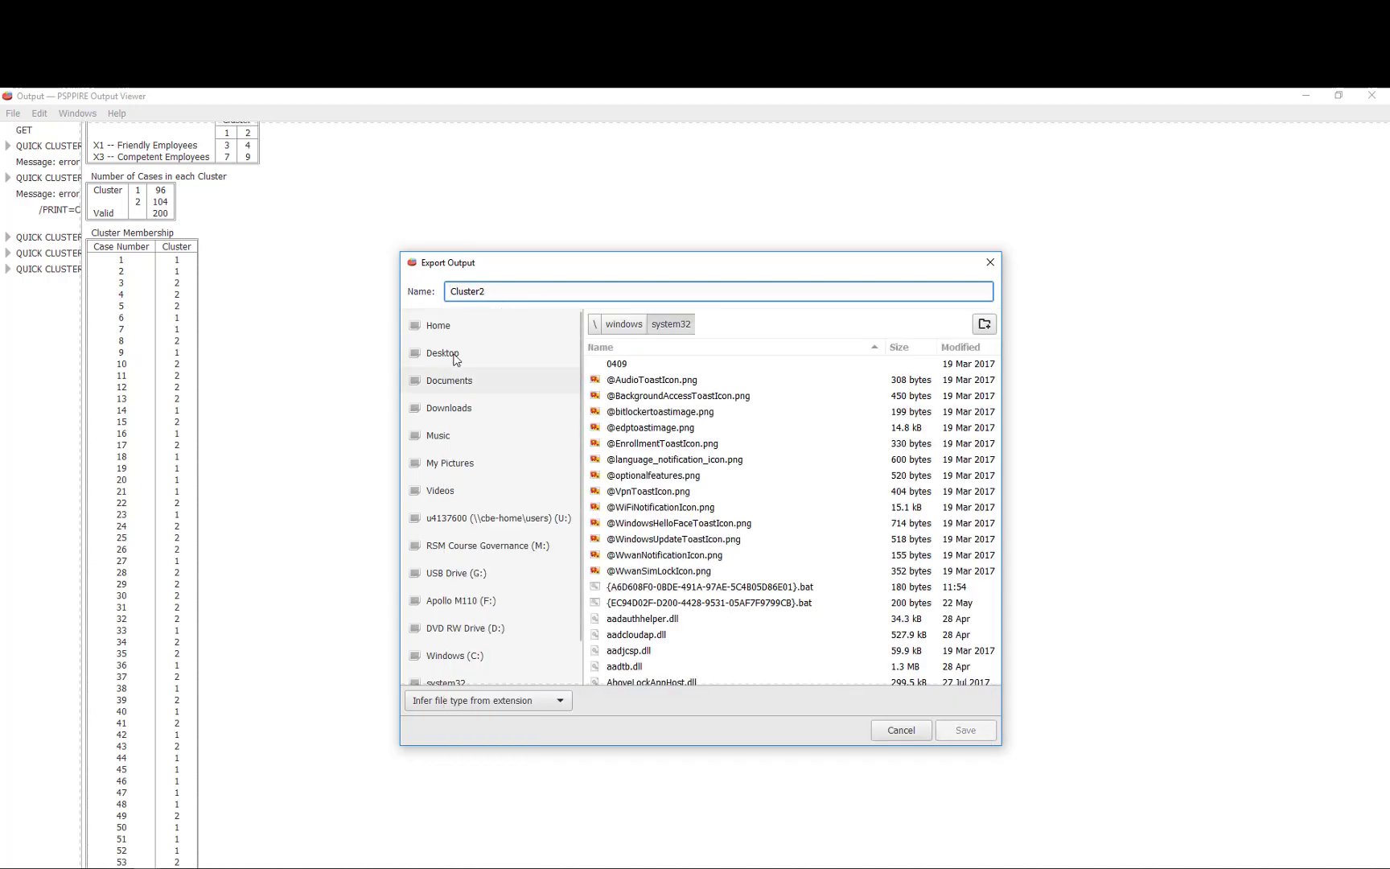
Step: Save the output export to the Desktop in Comma-Separated Values (*.csv) format
{"action": "left_click", "coordinate": [455, 354]}
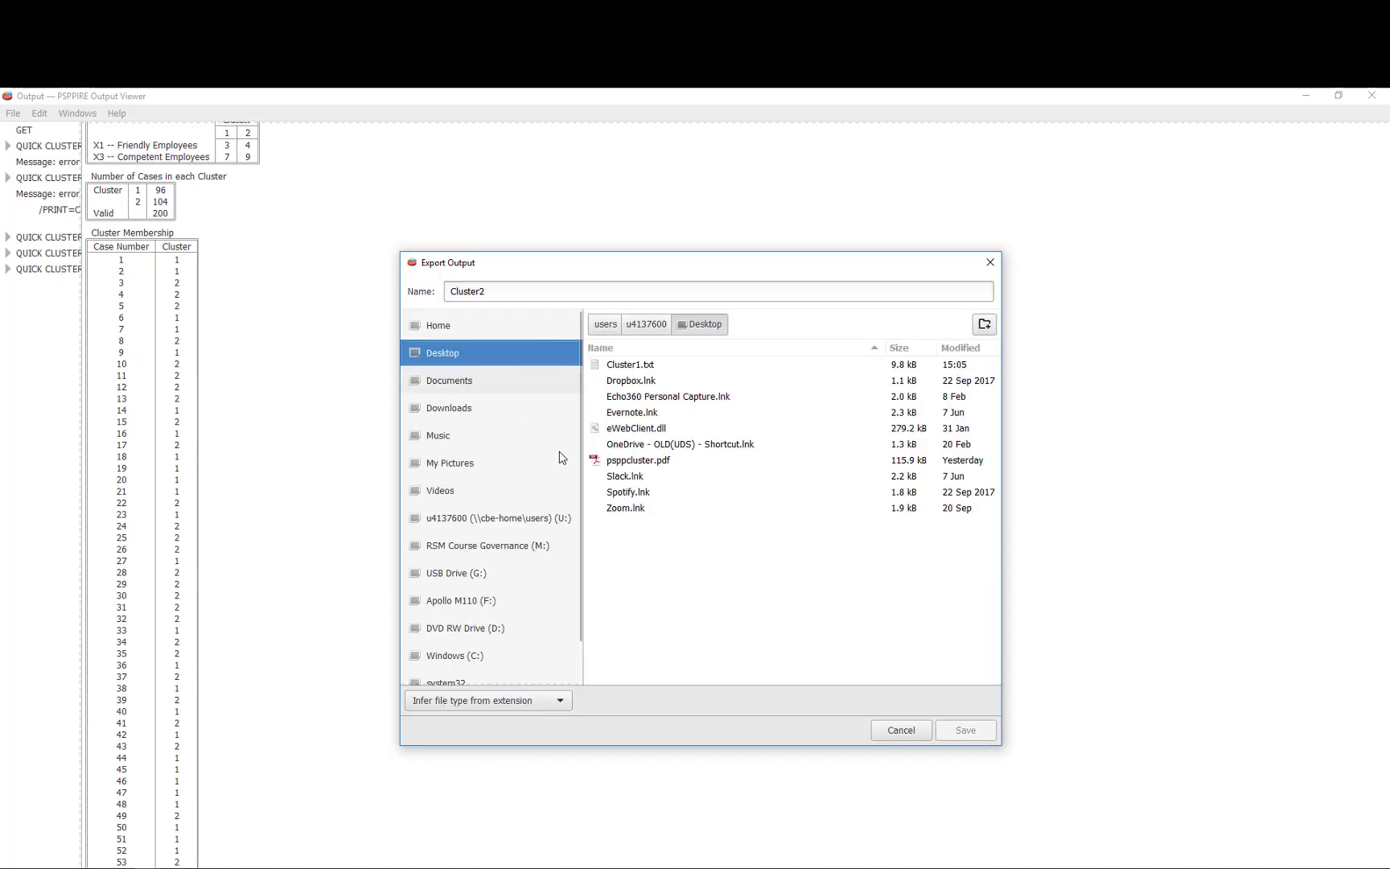
{"action": "left_click", "coordinate": [464, 701]}
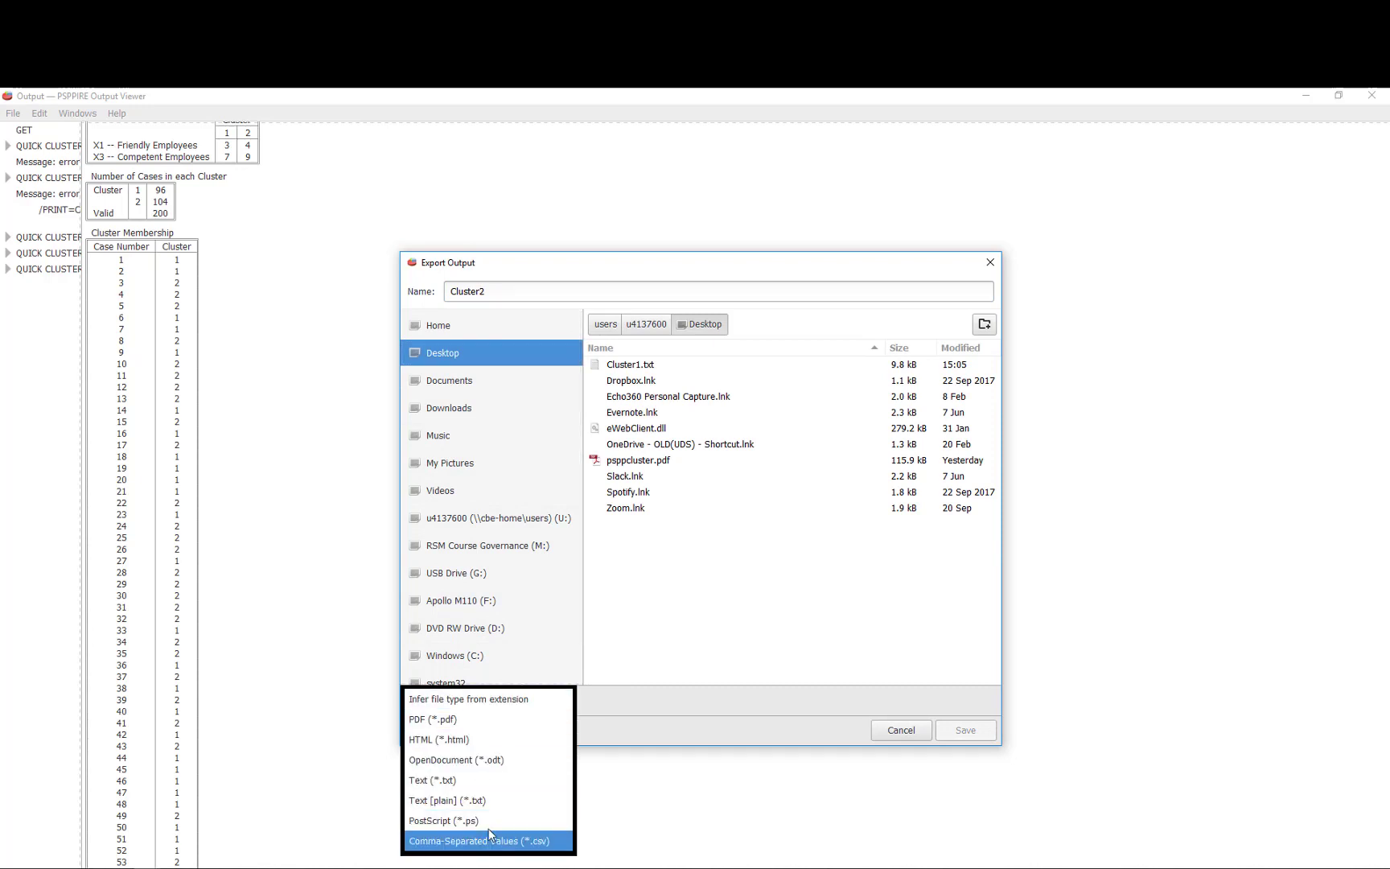
{"action": "left_click", "coordinate": [543, 844]}
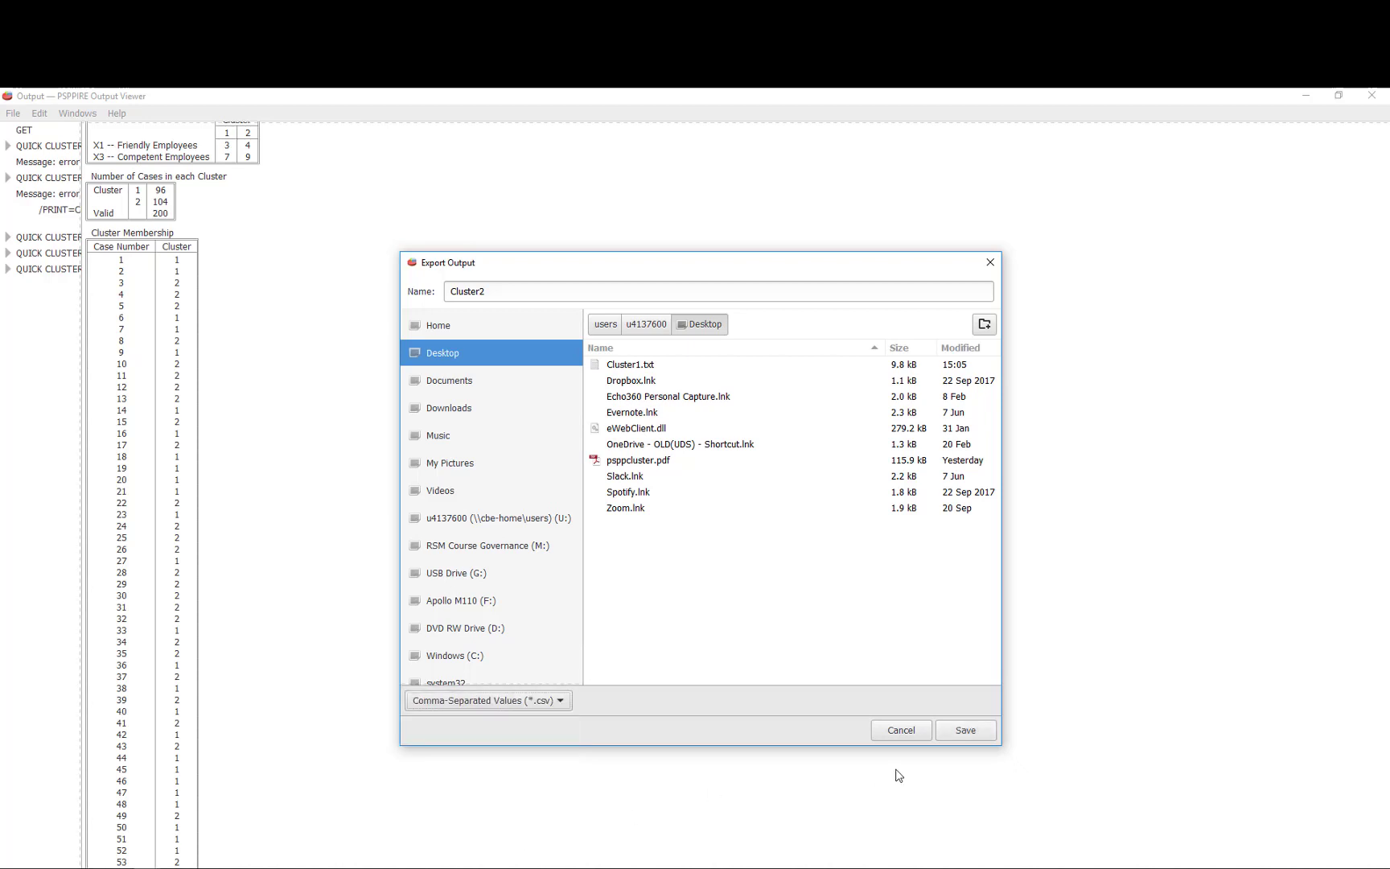
{"action": "left_click", "coordinate": [966, 733]}
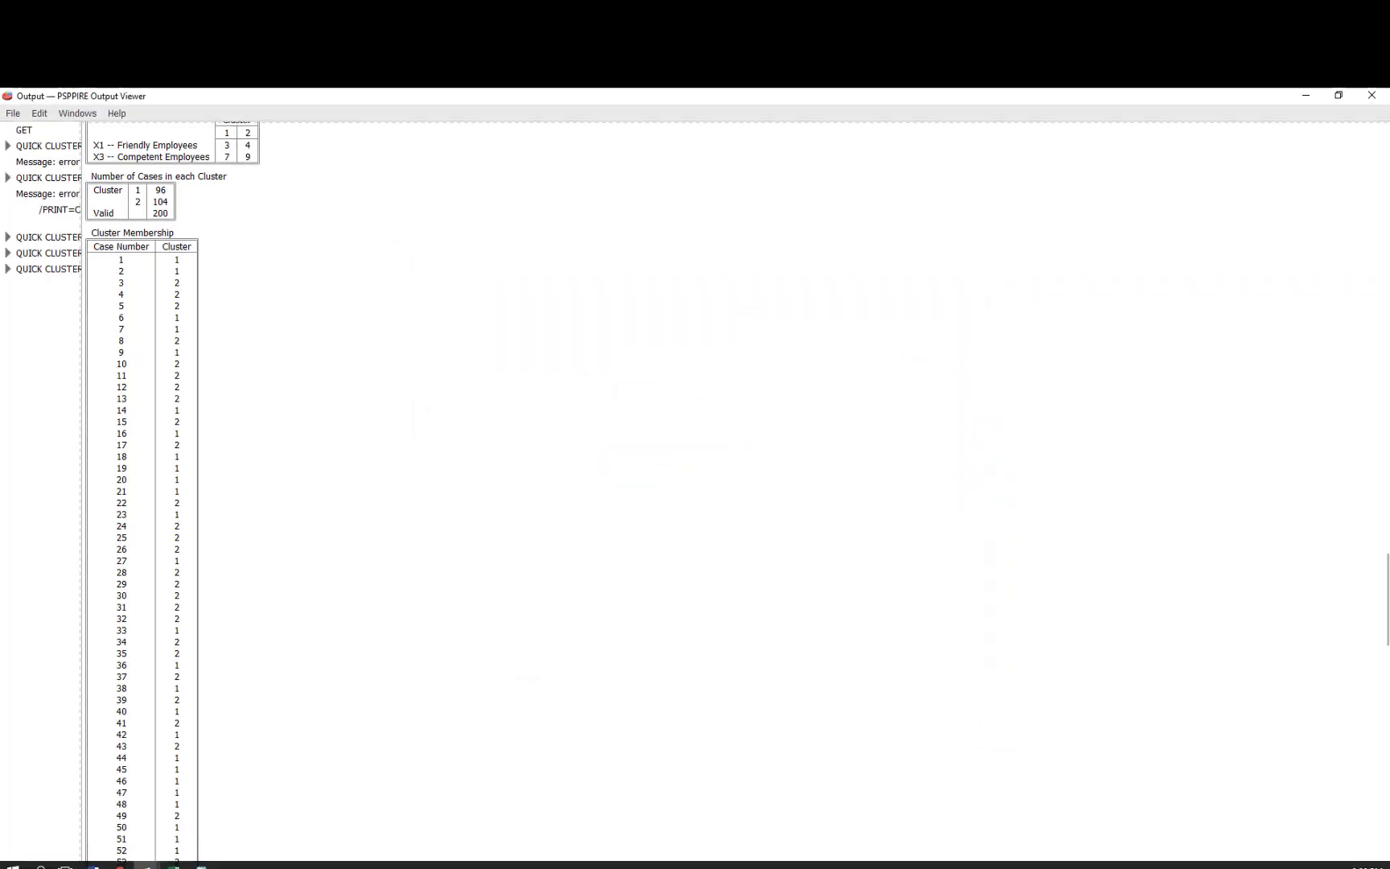
Step: Switch to the Cluster2 file in Excel and copy the Cluster Membership values for cases 1 to 200, range A46:B245, without the headers
{"action": "left_click", "coordinate": [173, 855]}
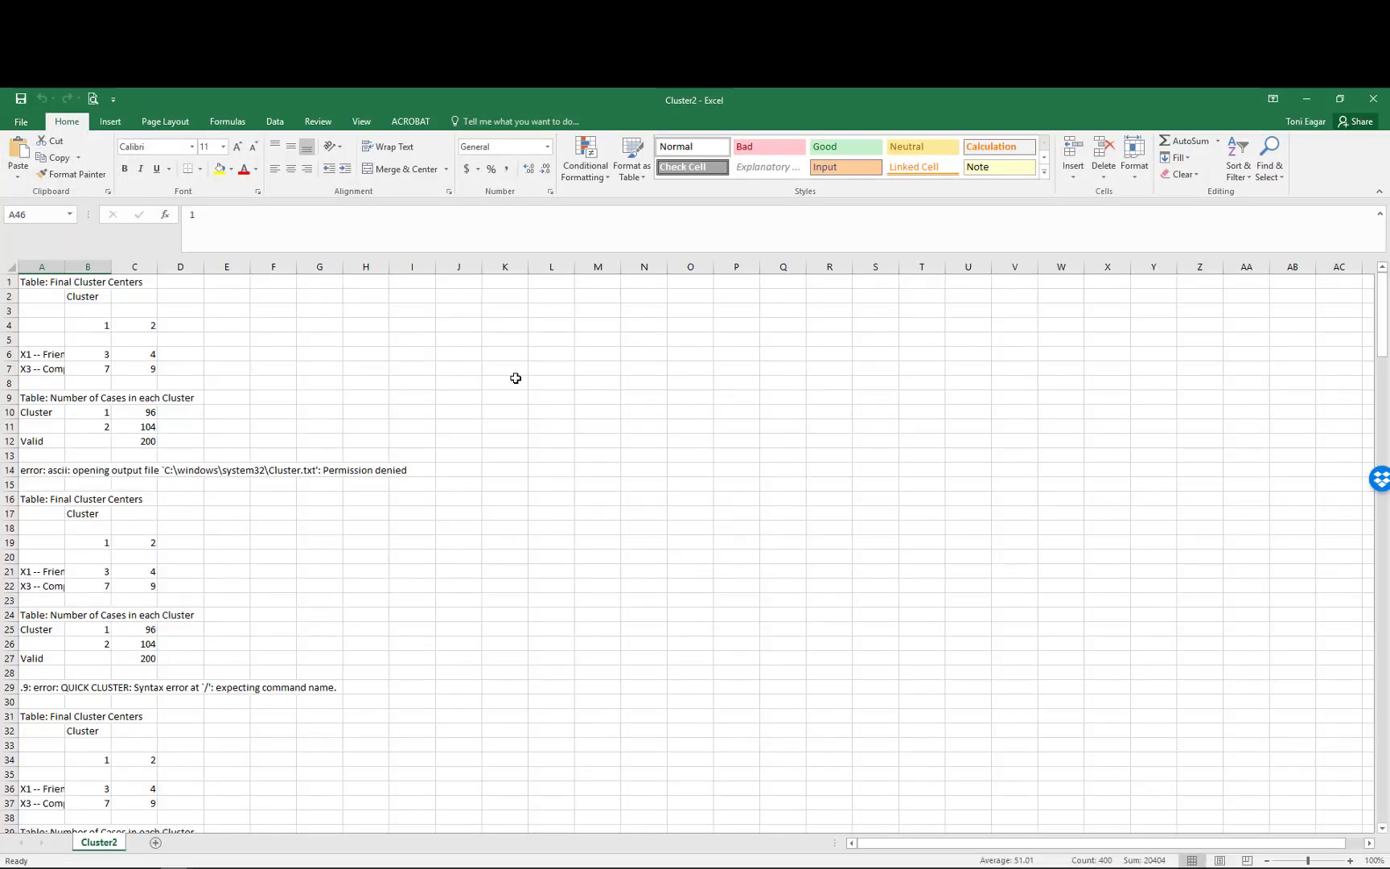
{"action": "scroll", "coordinate": [515, 378], "scroll_direction": "down", "scroll_amount": 9}
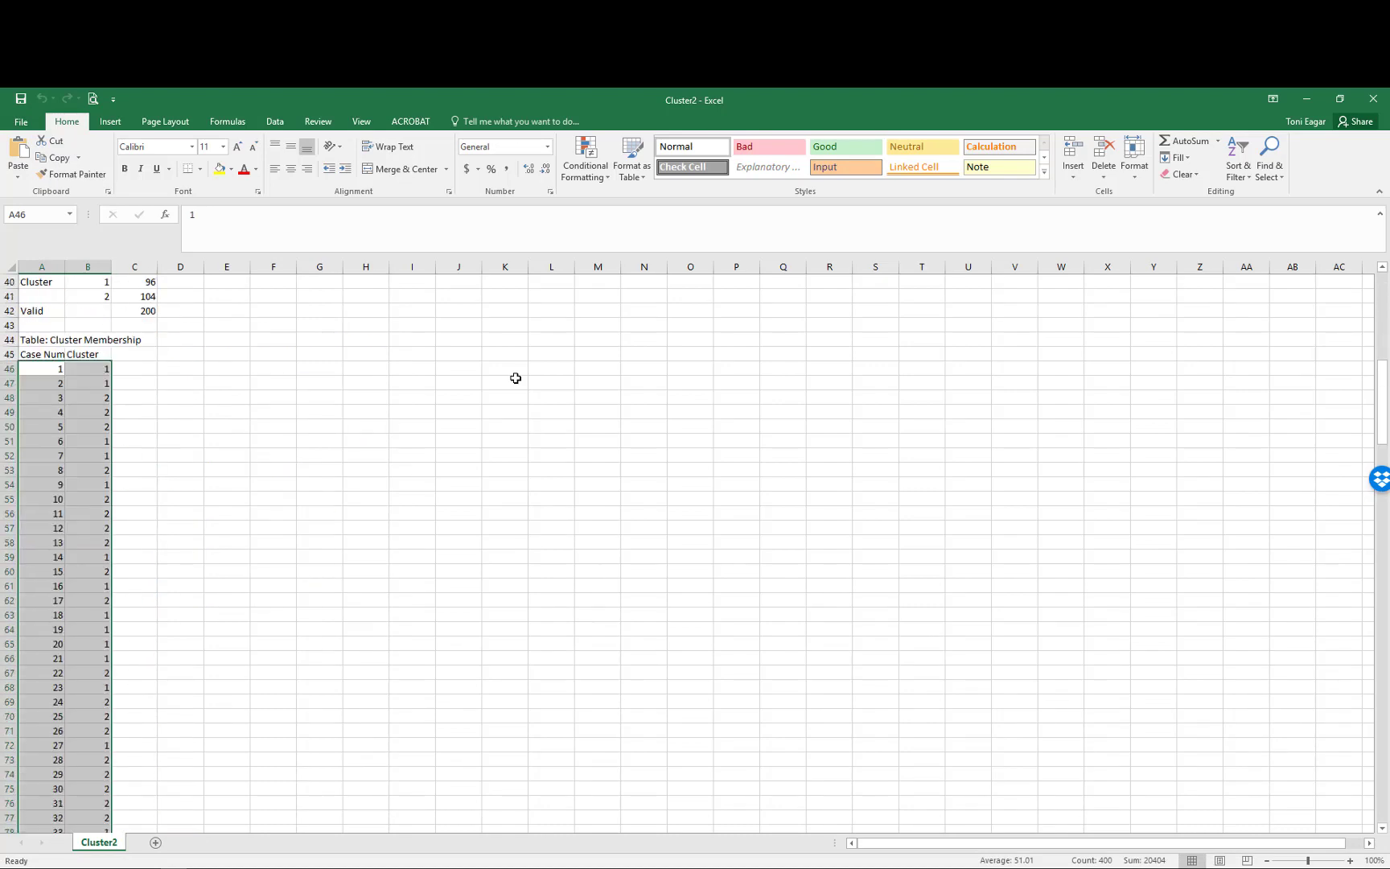
{"action": "scroll", "coordinate": [516, 379], "scroll_direction": "down", "scroll_amount": 2}
{"action": "scroll", "coordinate": [516, 378], "scroll_direction": "up", "scroll_amount": 2}
{"action": "left_click", "coordinate": [45, 354]}
{"action": "scroll", "coordinate": [40, 377], "scroll_direction": "down", "scroll_amount": 12}
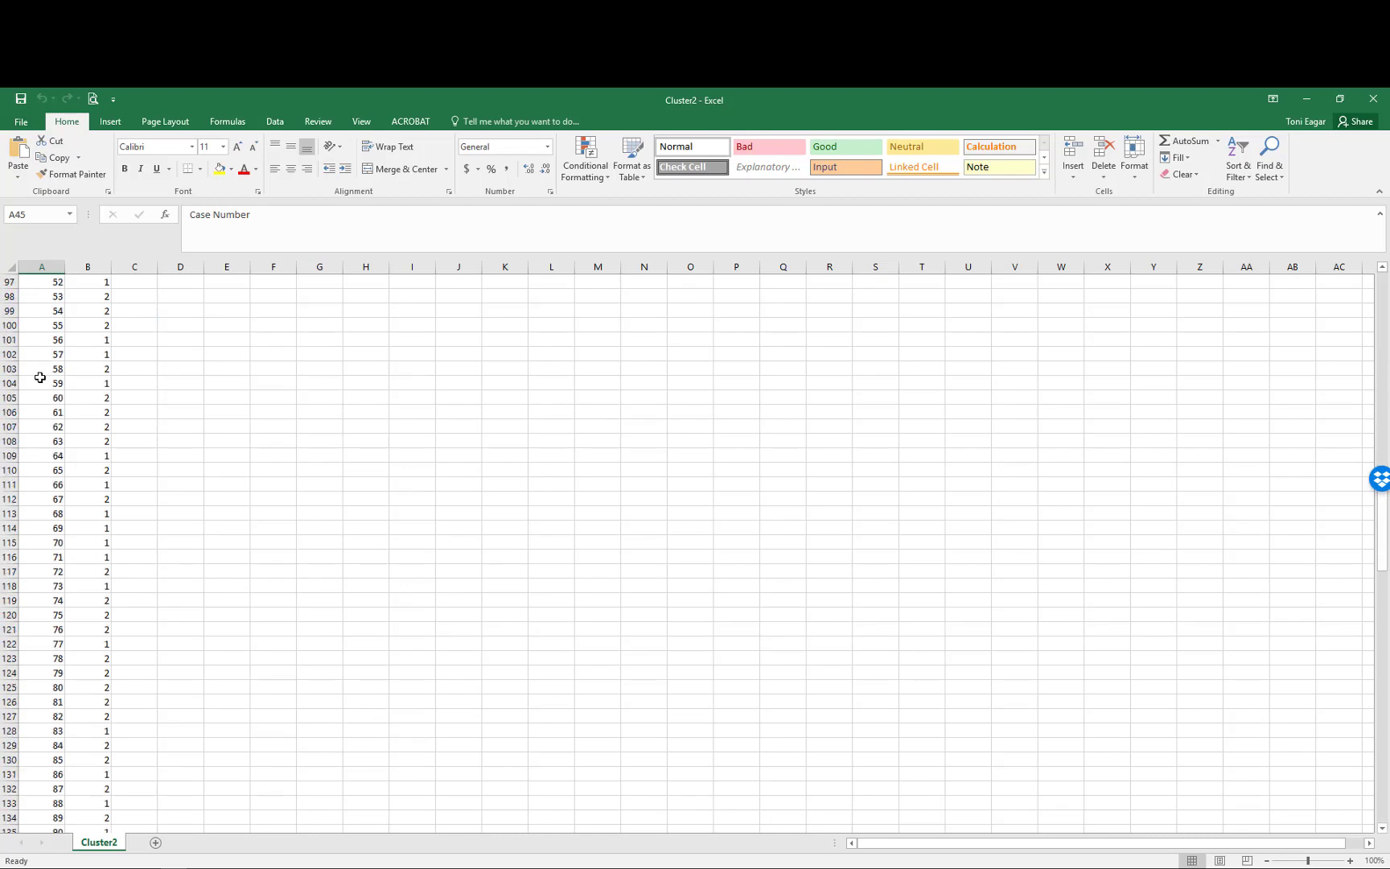
{"action": "scroll", "coordinate": [40, 377], "scroll_direction": "up", "scroll_amount": 17}
{"action": "scroll", "coordinate": [40, 377], "scroll_direction": "up", "scroll_amount": 7}
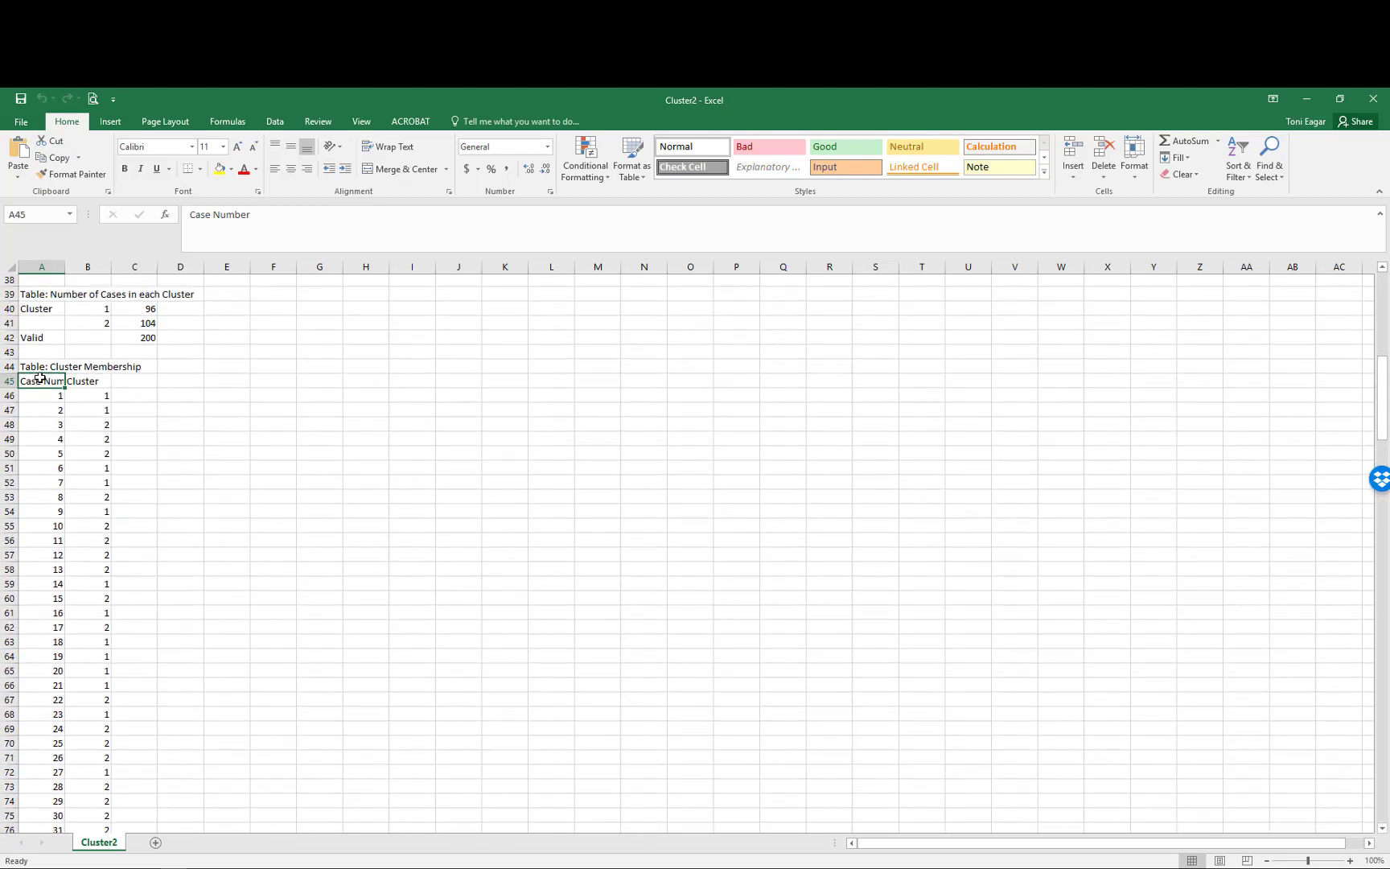
{"action": "left_click", "coordinate": [38, 412]}
{"action": "left_click_drag", "start_coordinate": [38, 411], "coordinate": [79, 804]}
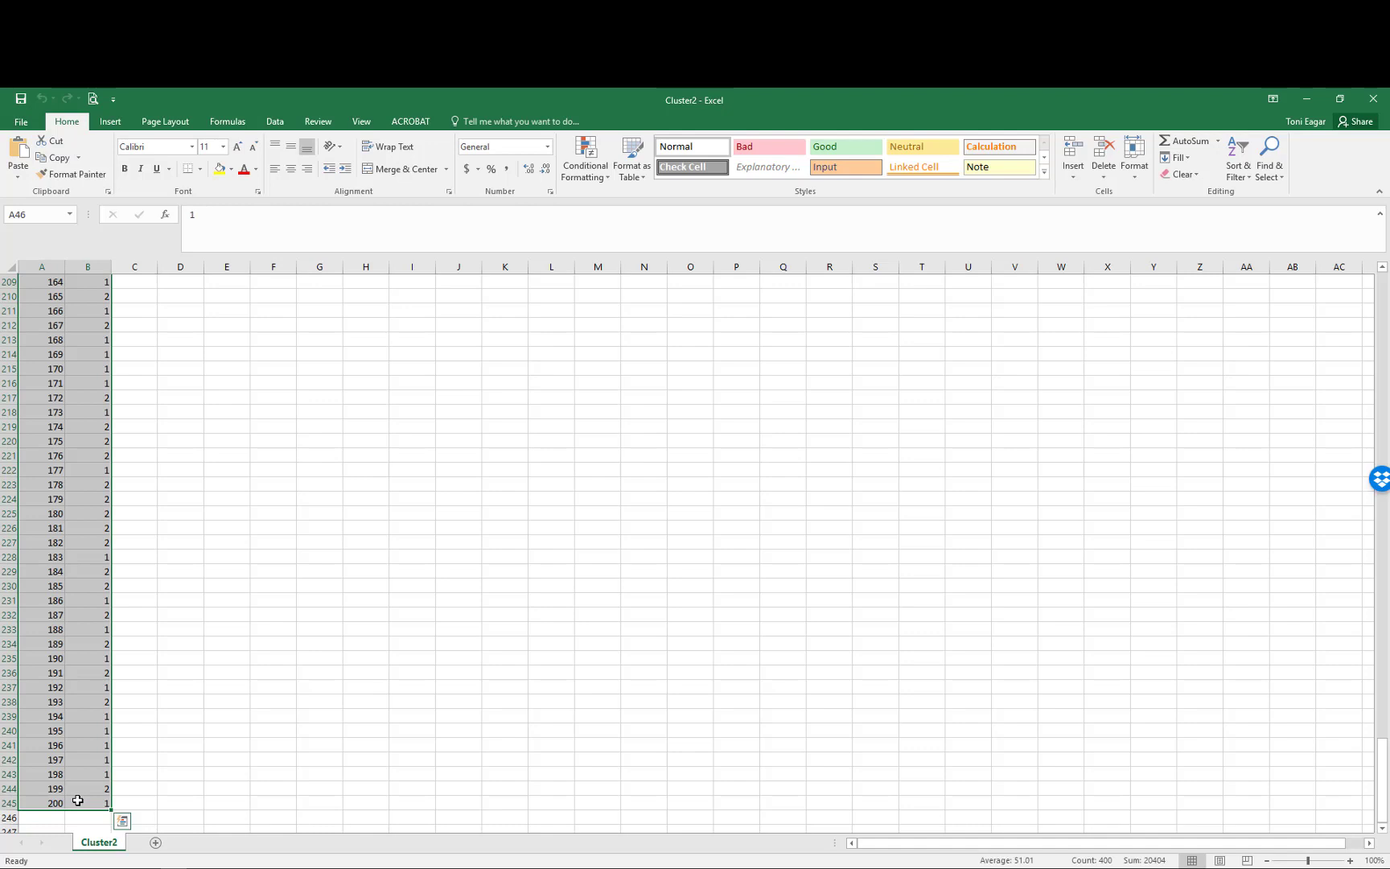
{"action": "key", "text": "ctrl+c"}
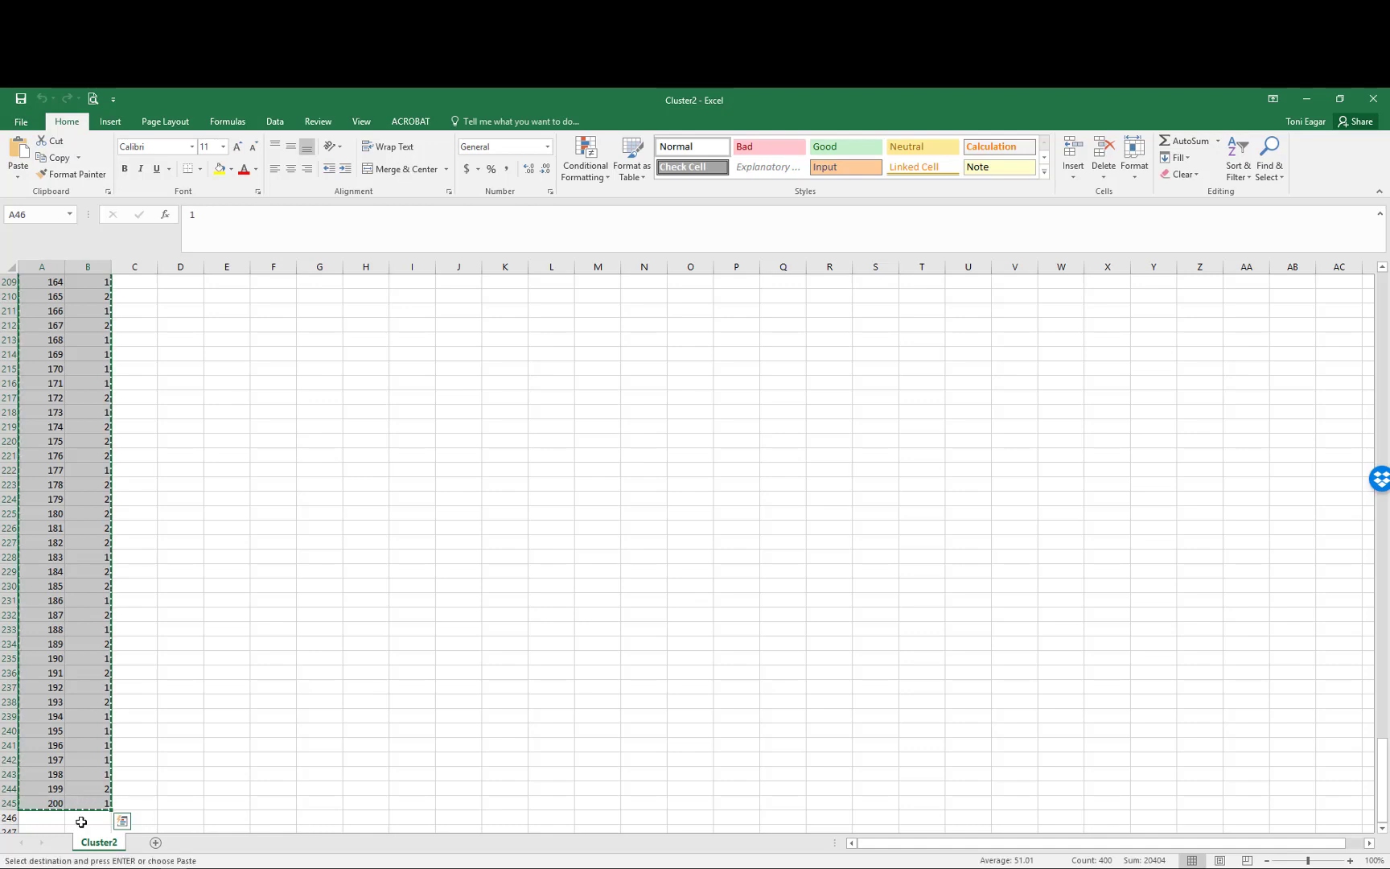
Step: Switch to the PSPPIRE data editor and add a new variable named ResNo in row 25 of the variable list
{"action": "mouse_move", "coordinate": [153, 859]}
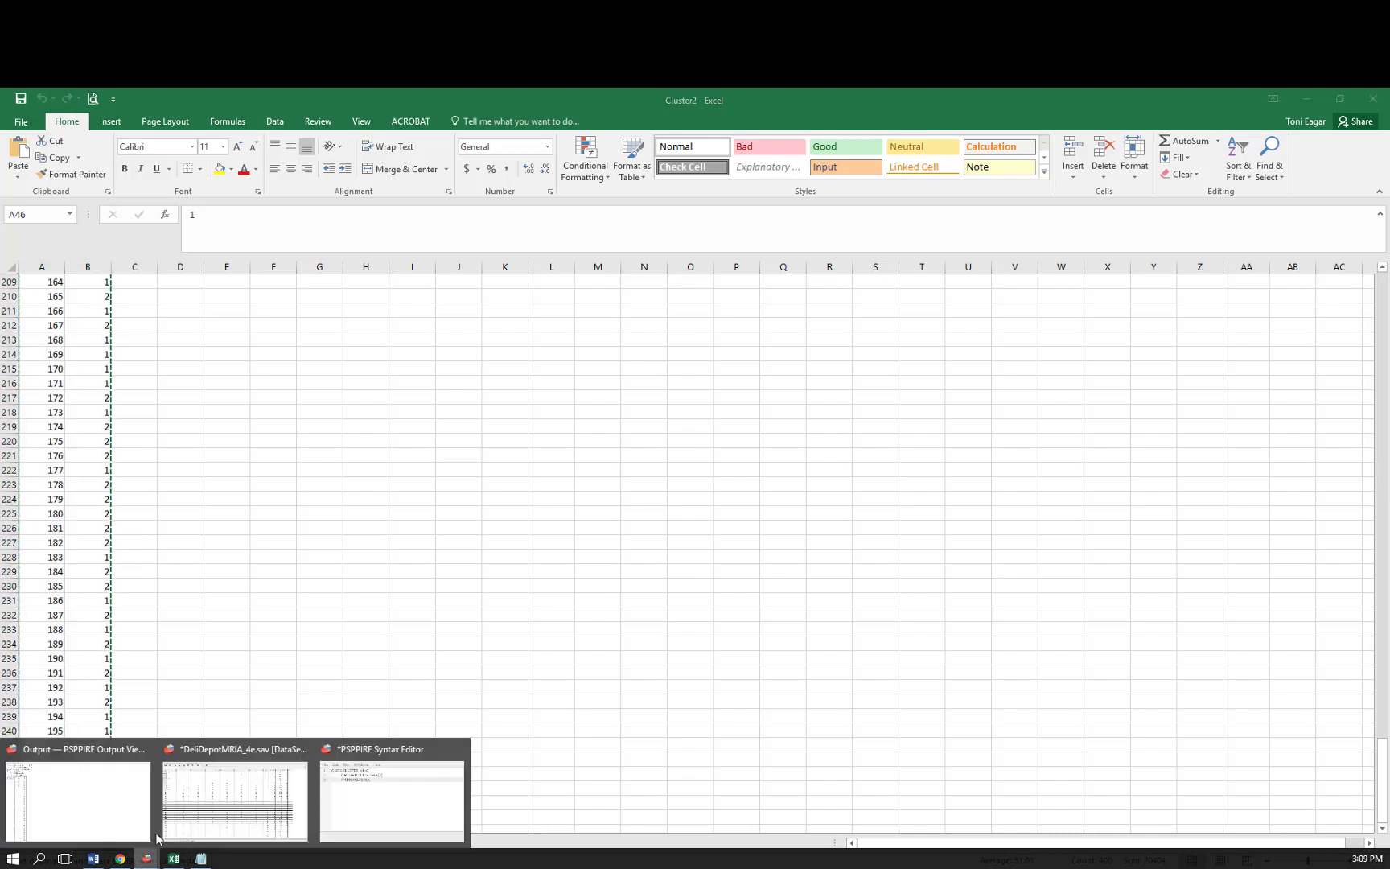
{"action": "left_click", "coordinate": [214, 803]}
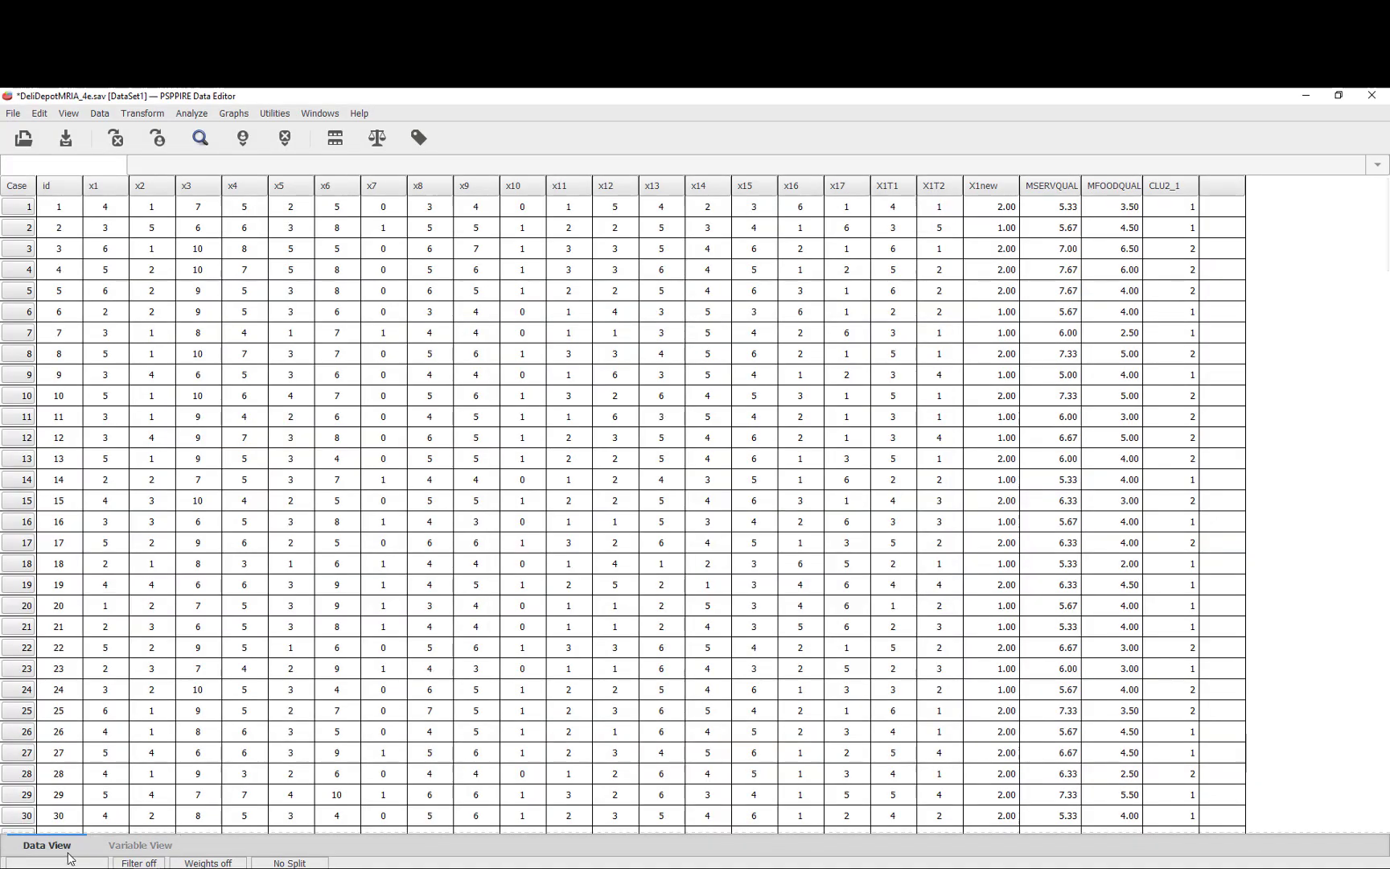
{"action": "left_click", "coordinate": [133, 846]}
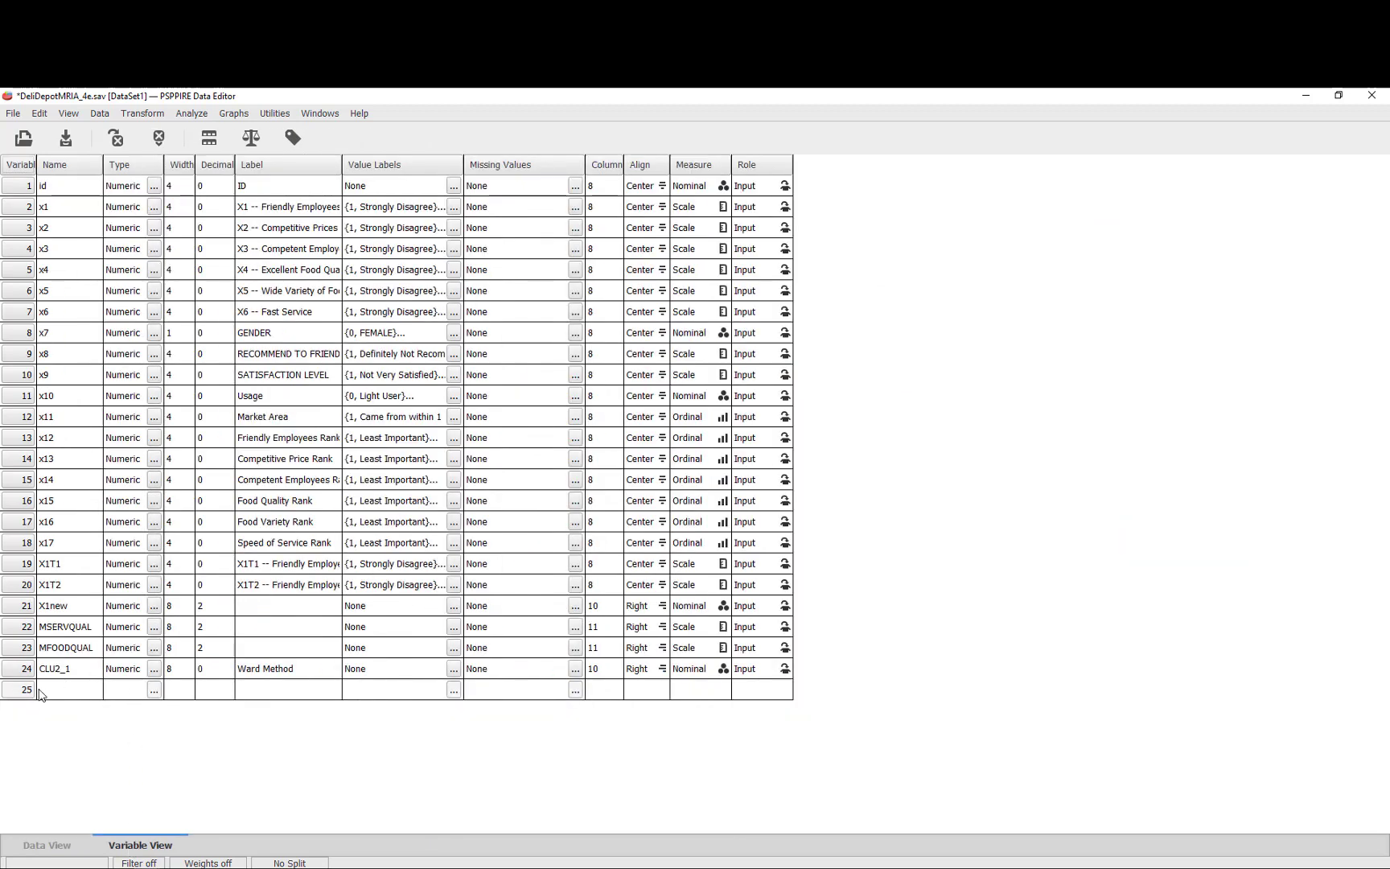
{"action": "left_click", "coordinate": [41, 689]}
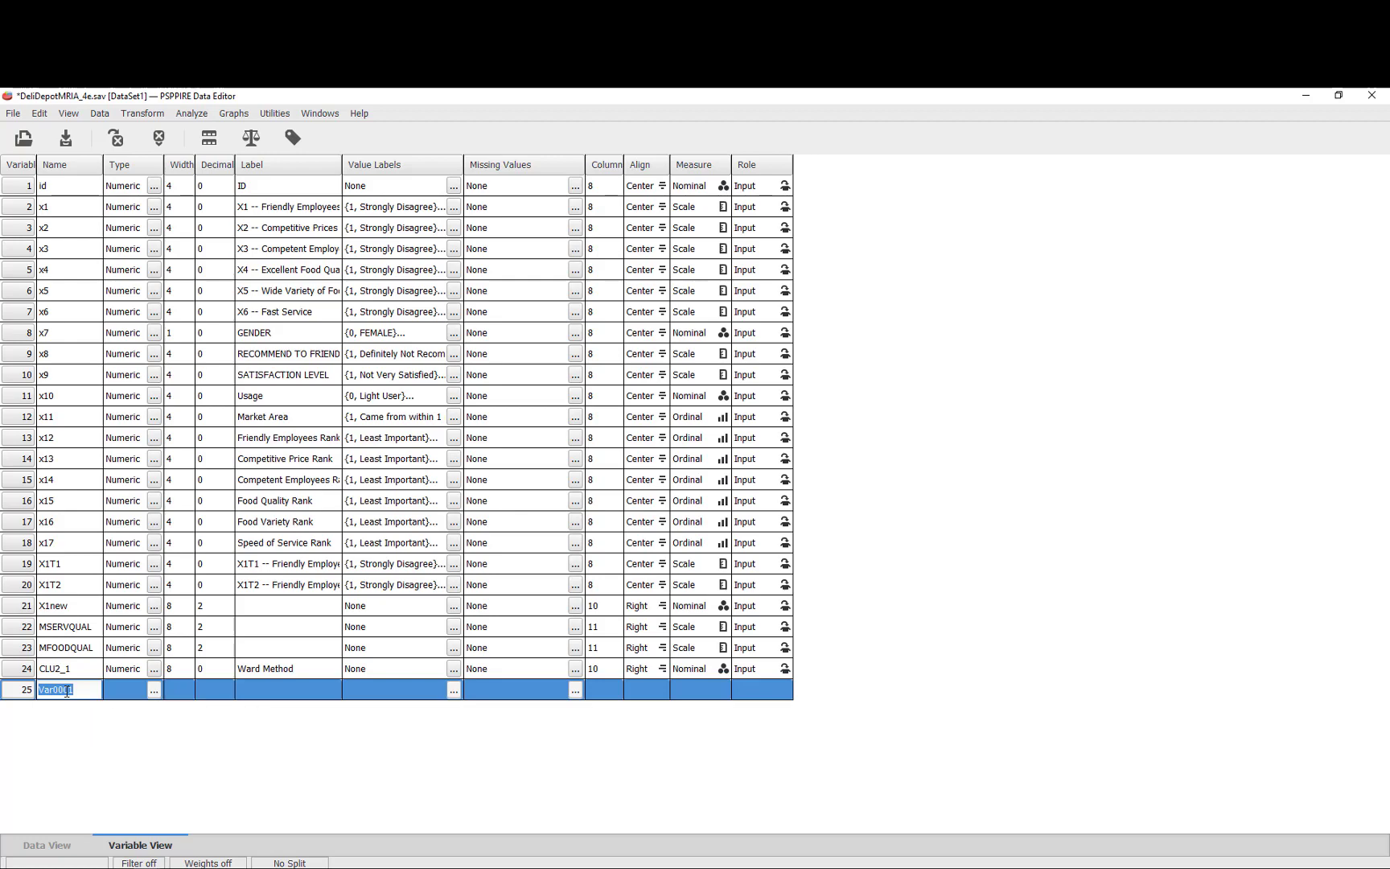
{"action": "type", "text": "ResNo"}
{"action": "key", "text": "Return"}
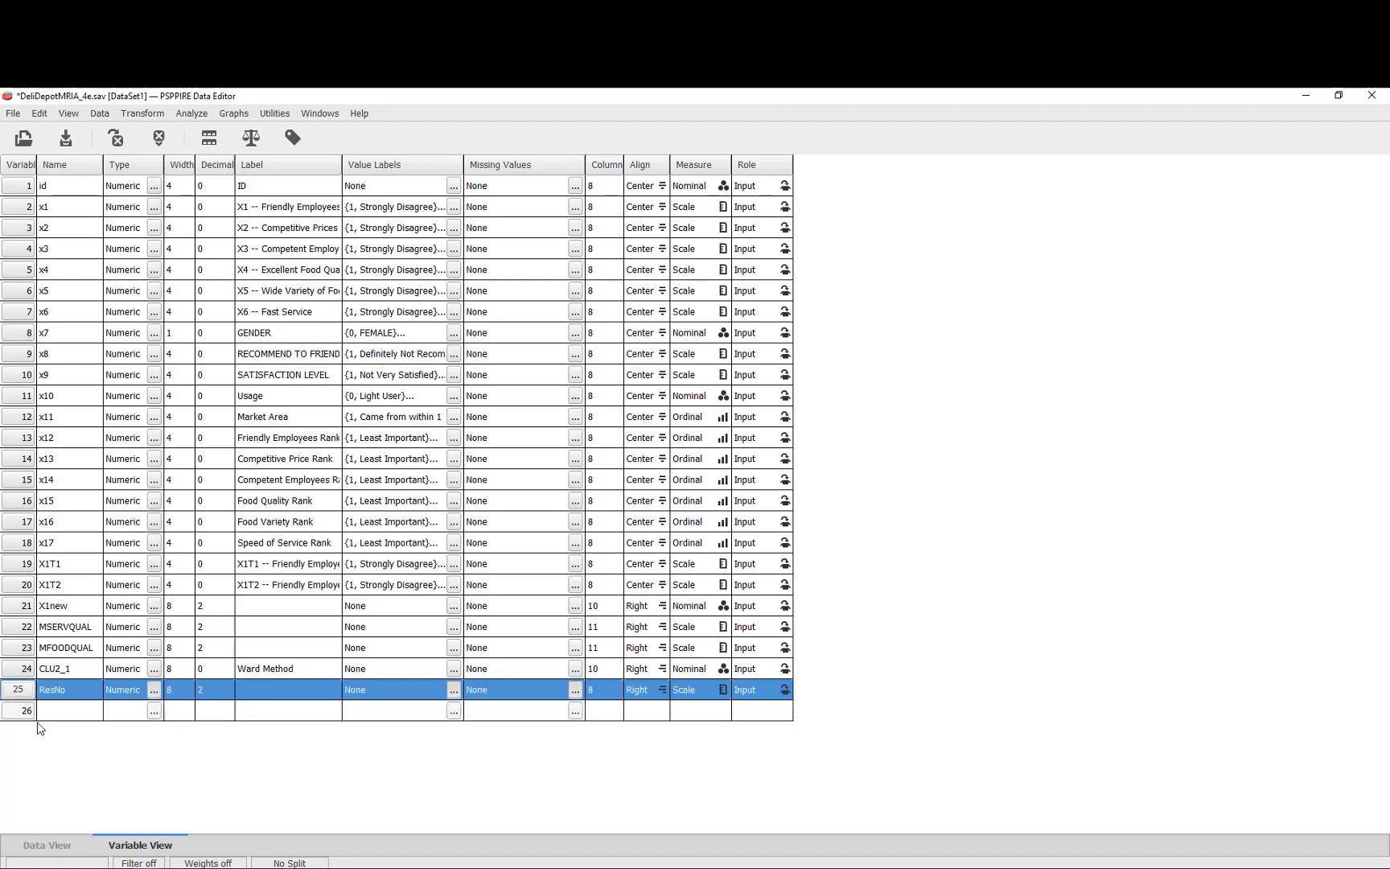
Step: Try to add another variable named CLU2_1 in row 26 of the variable list
{"action": "left_click", "coordinate": [51, 710]}
{"action": "left_click", "coordinate": [50, 709]}
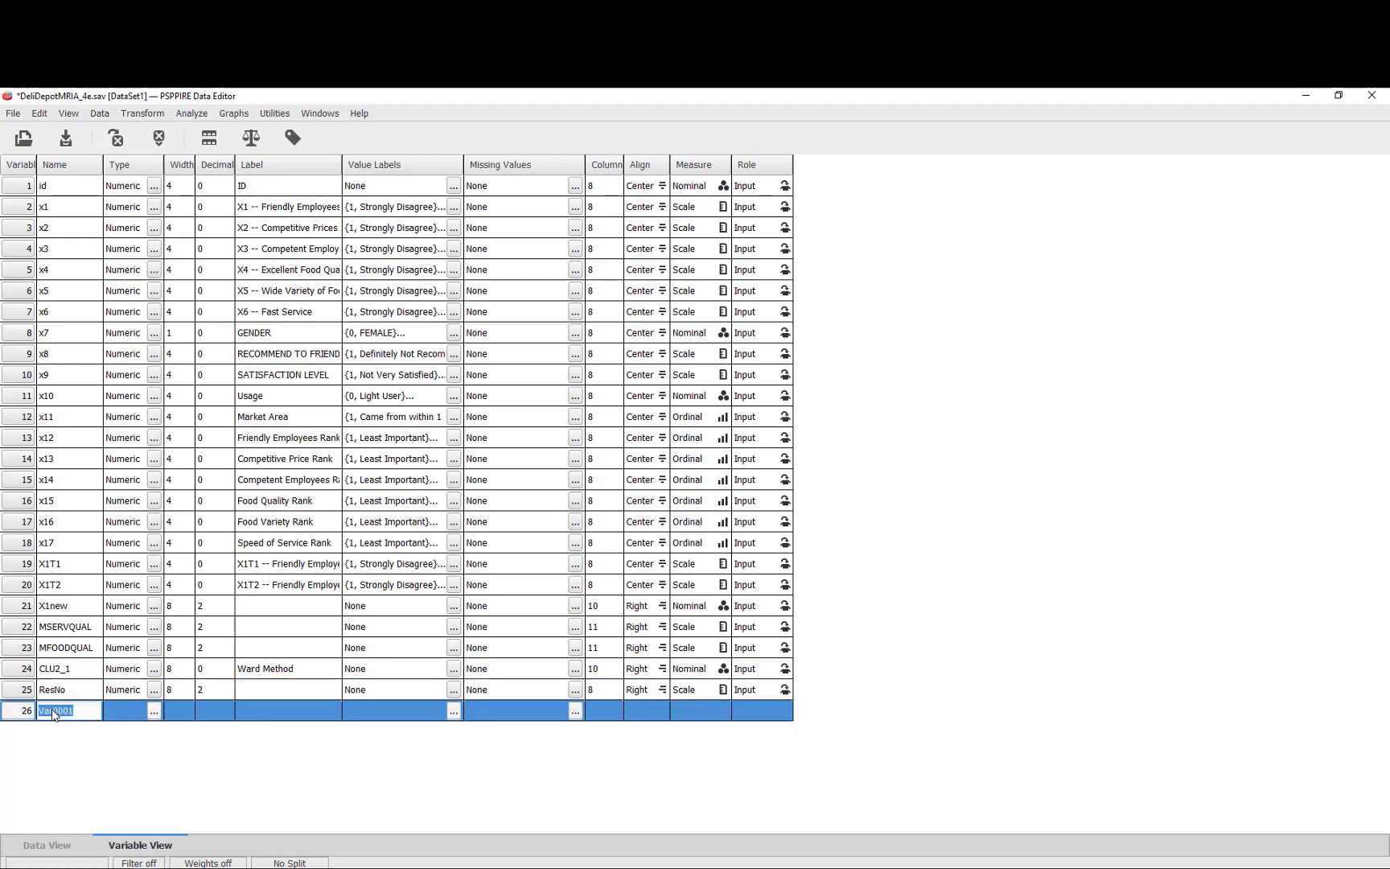
{"action": "type", "text": "CLU2_1"}
{"action": "key", "text": "Return"}
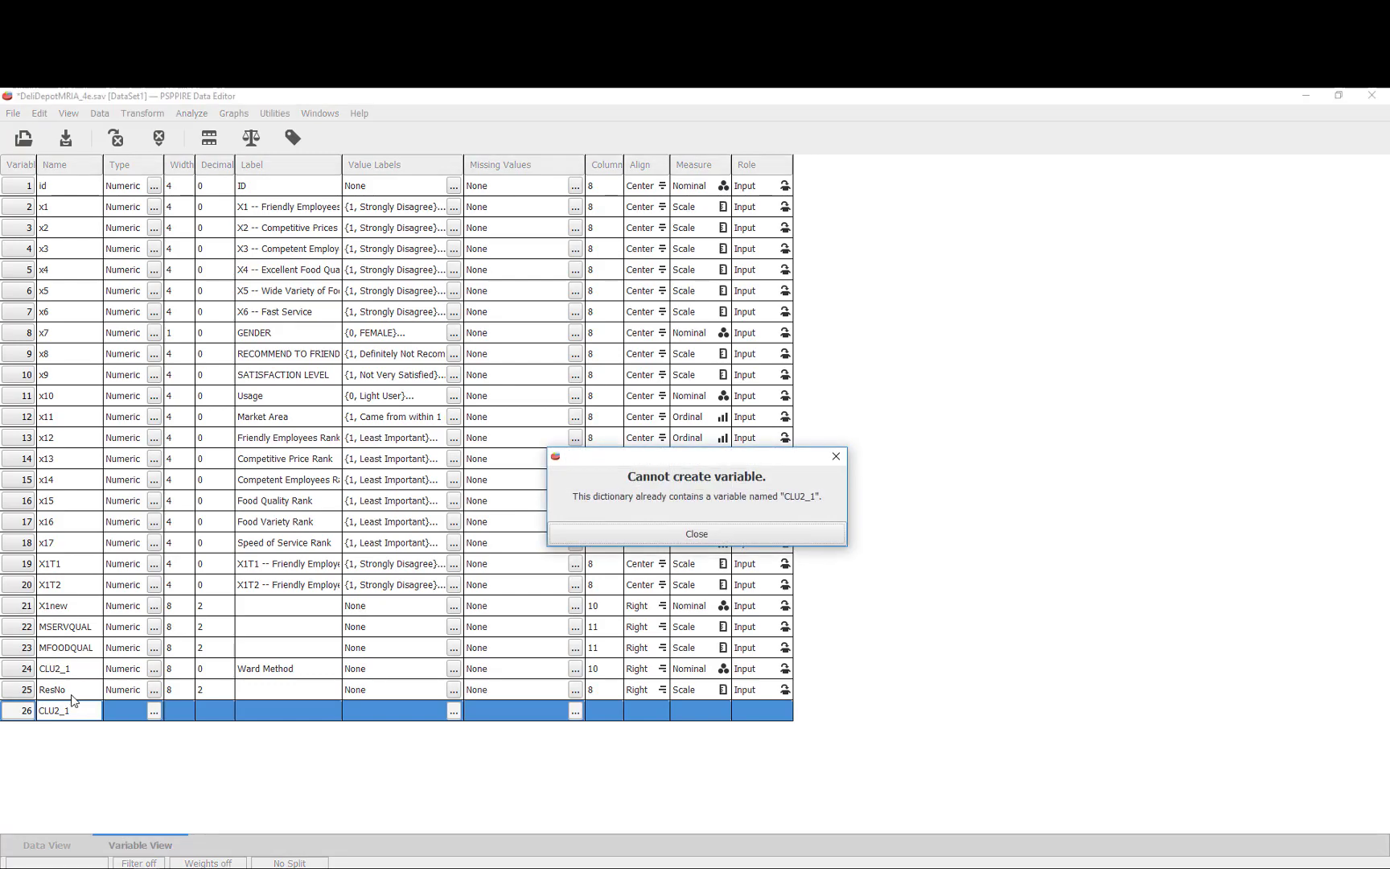
{"action": "left_click", "coordinate": [676, 534]}
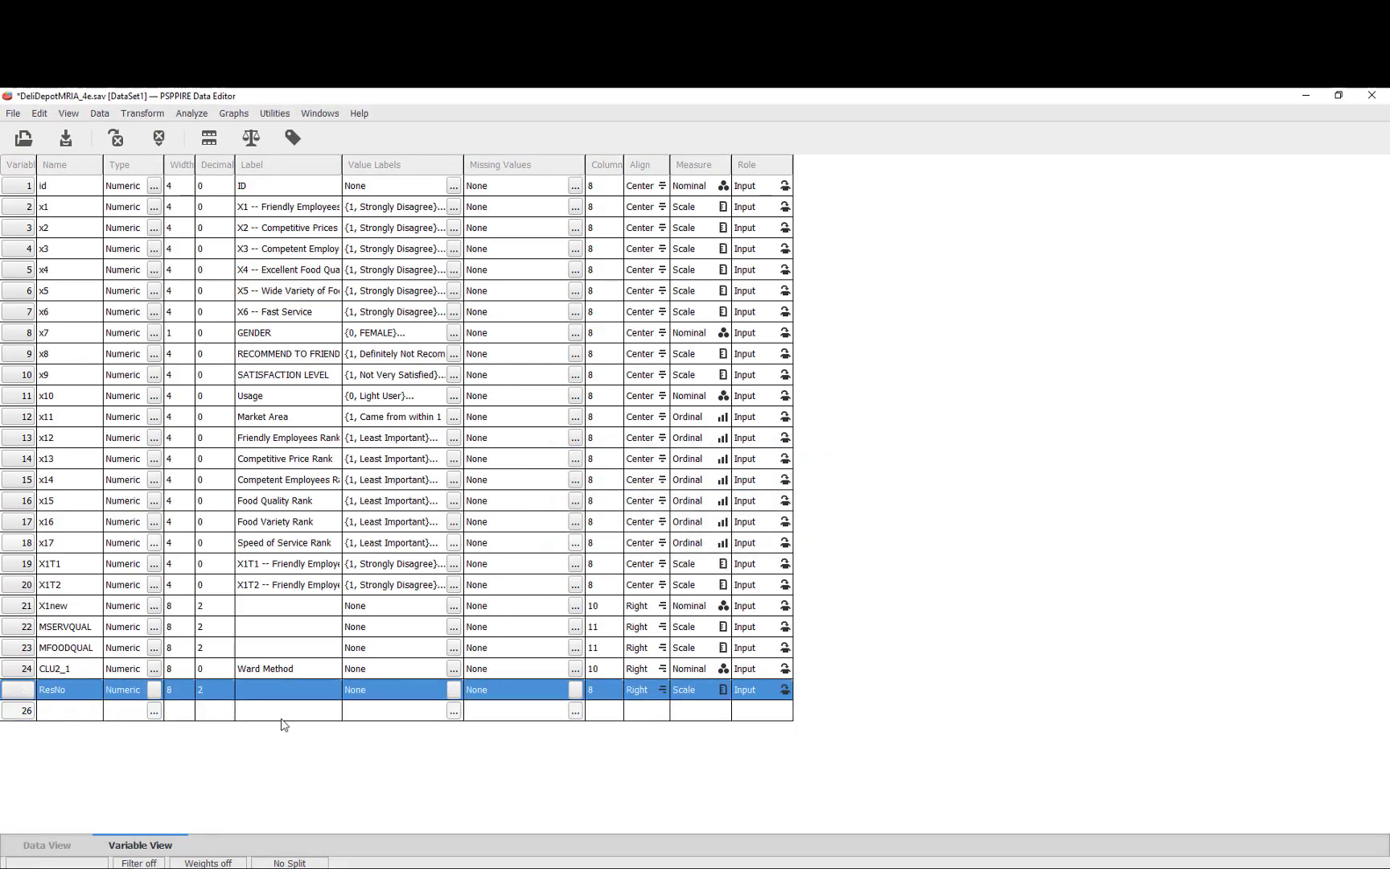
Step: Add a new variable named CLU2_2 in row 26, below ResNo
{"action": "left_click", "coordinate": [78, 676]}
{"action": "left_click", "coordinate": [63, 711]}
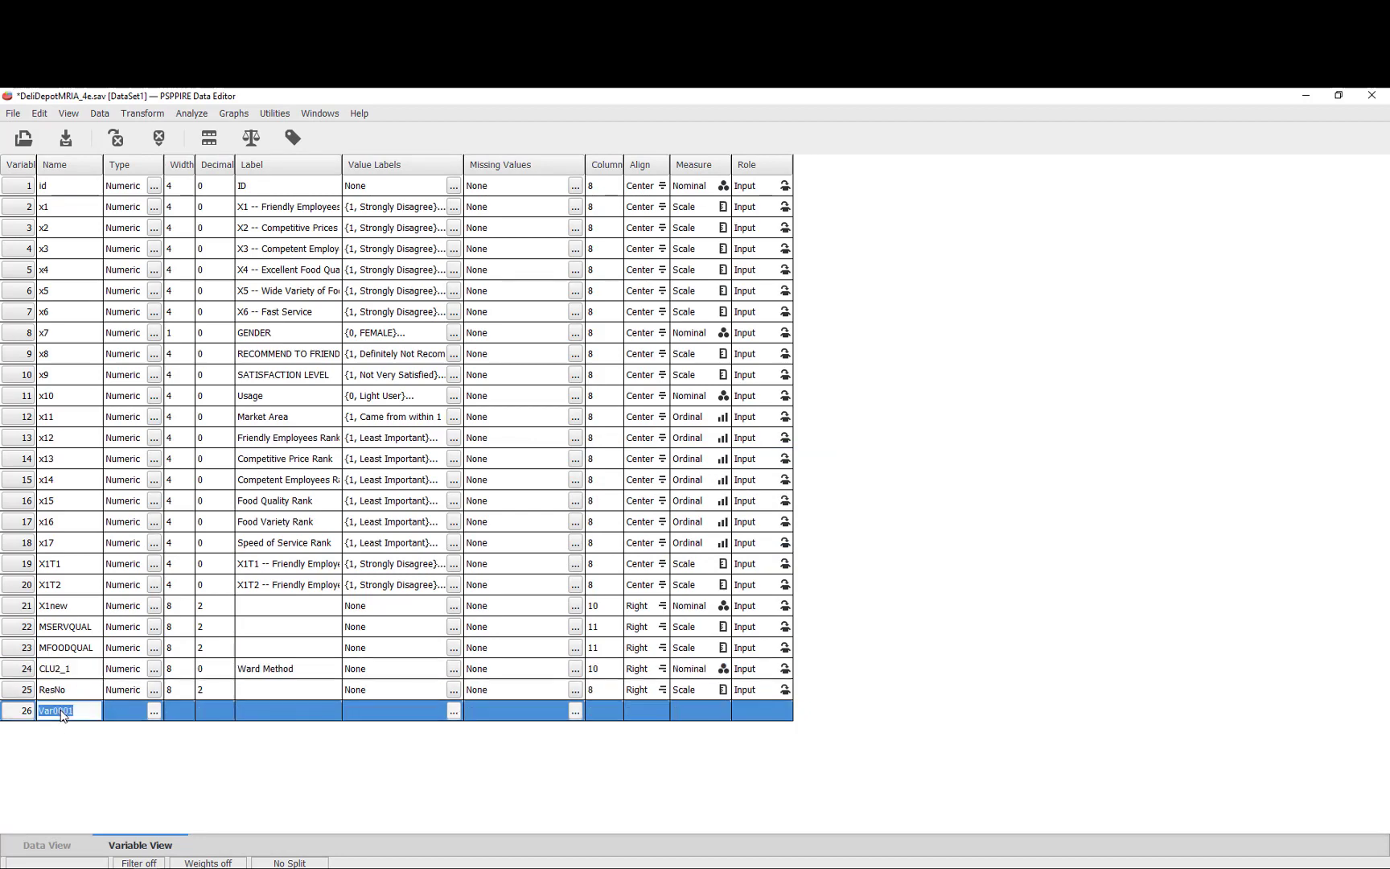
{"action": "type", "text": "CLU2_2"}
{"action": "key", "text": "Up"}
Step: Paste the copied case numbers and cluster values into the data, starting at case 1 of the ResNo column
{"action": "left_click", "coordinate": [46, 844]}
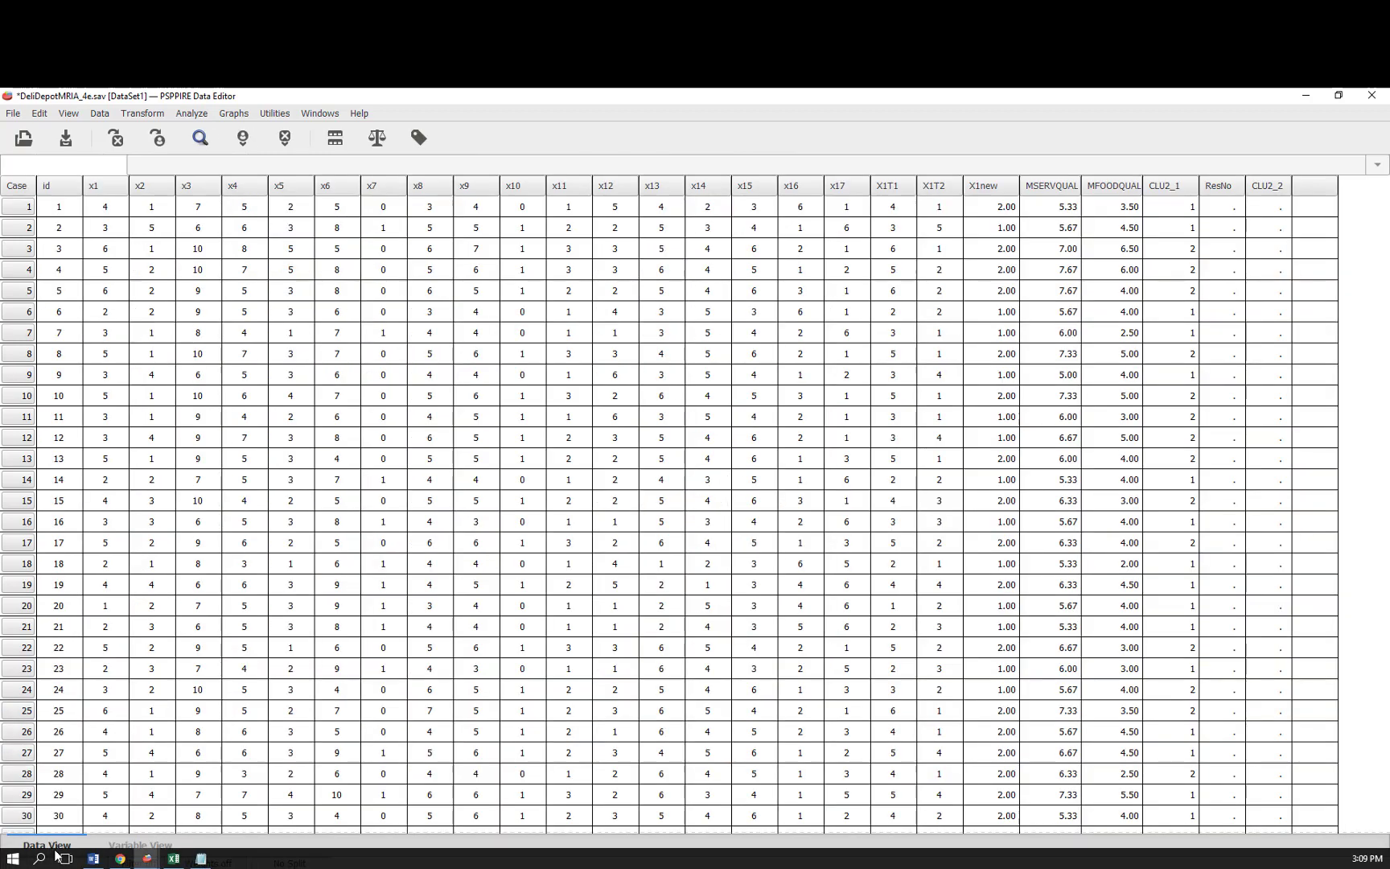
{"action": "left_click", "coordinate": [1220, 207]}
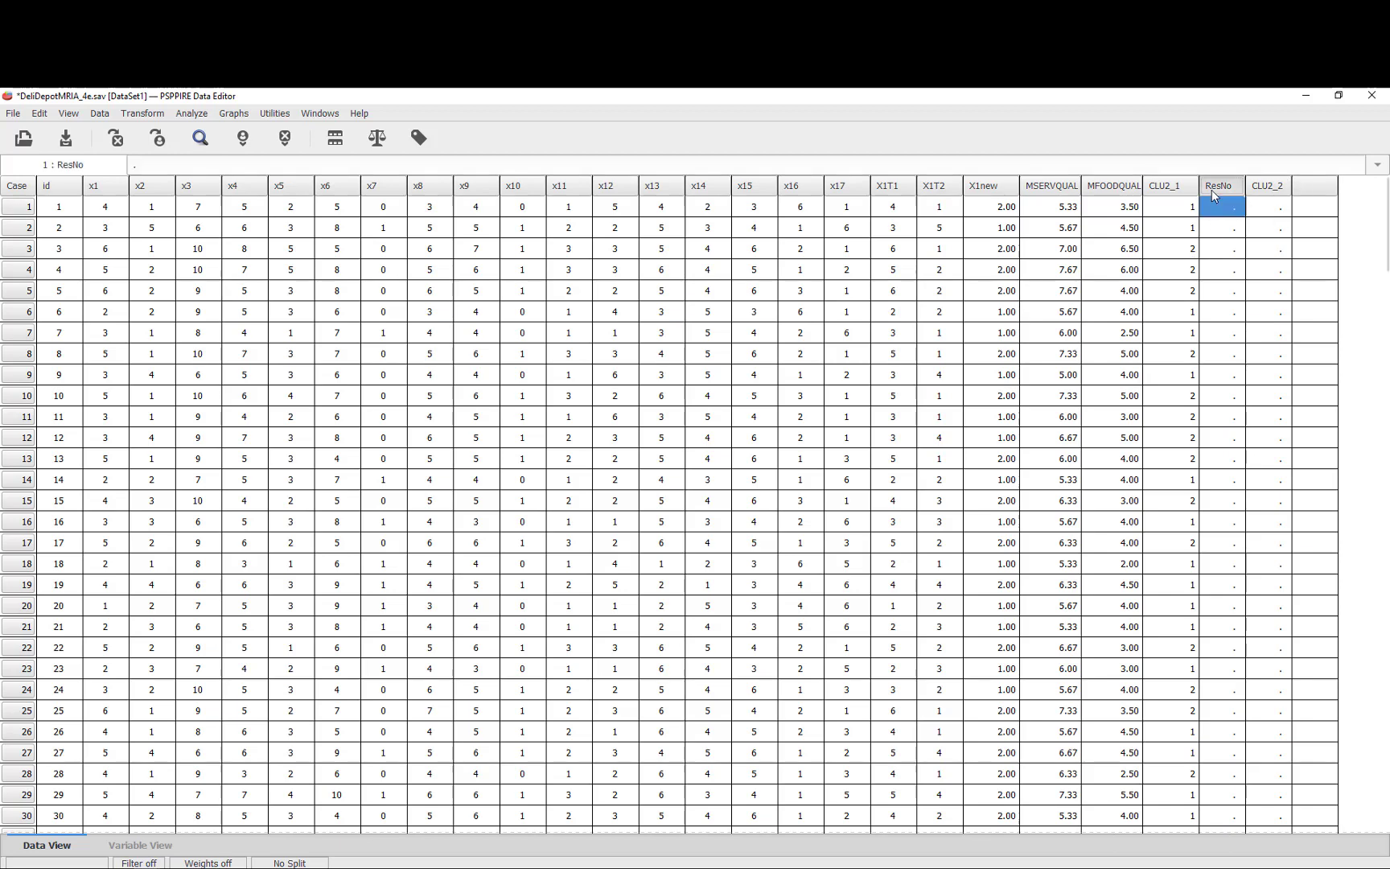
{"action": "left_click", "coordinate": [1213, 190]}
{"action": "left_click", "coordinate": [1216, 206]}
{"action": "key", "text": "ctrl+v"}
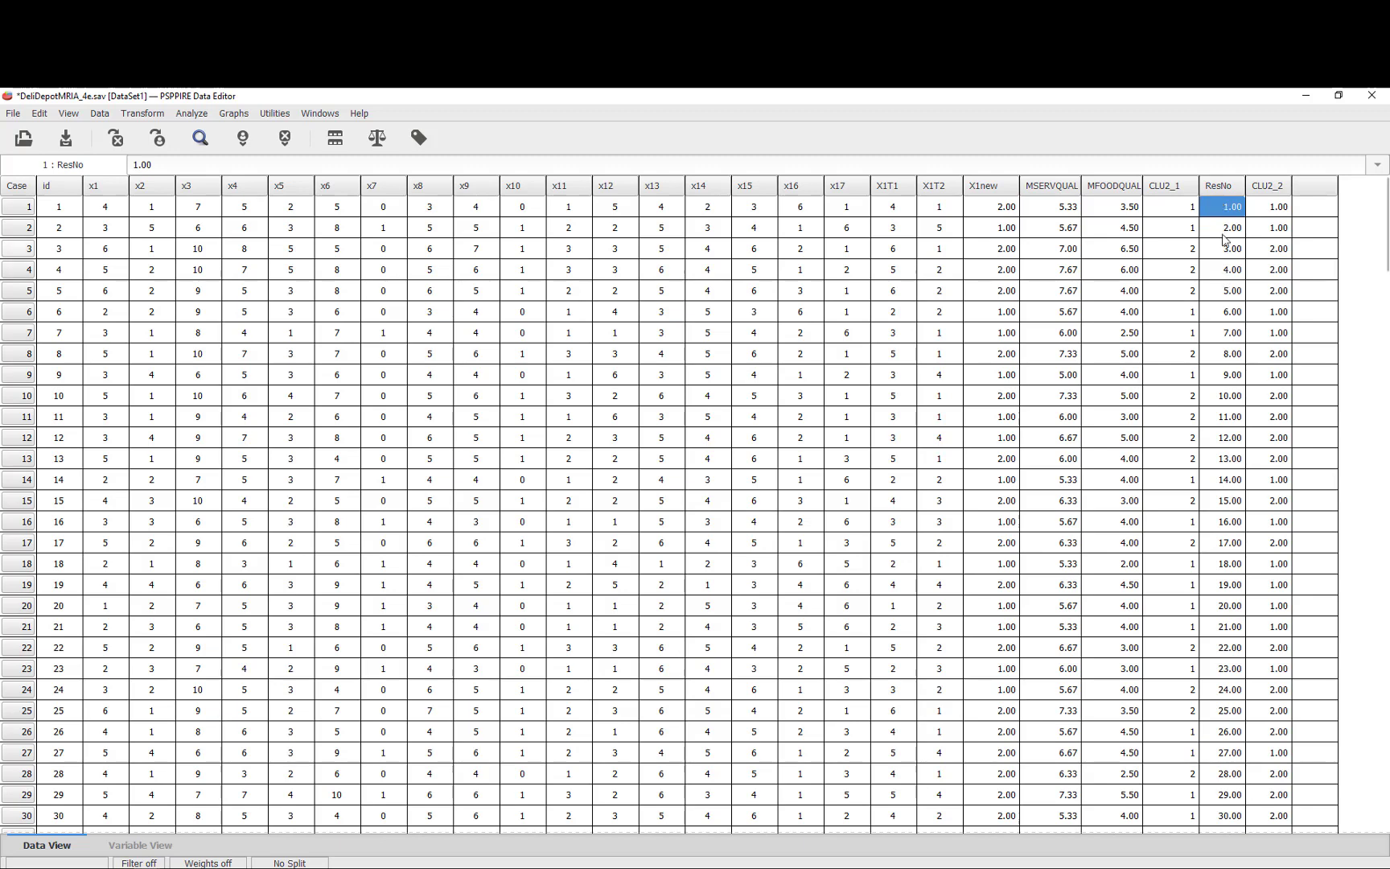
Step: Check from the first to the last case that the pasted ResNo values line up with the id and case numbers
{"action": "left_click", "coordinate": [29, 206]}
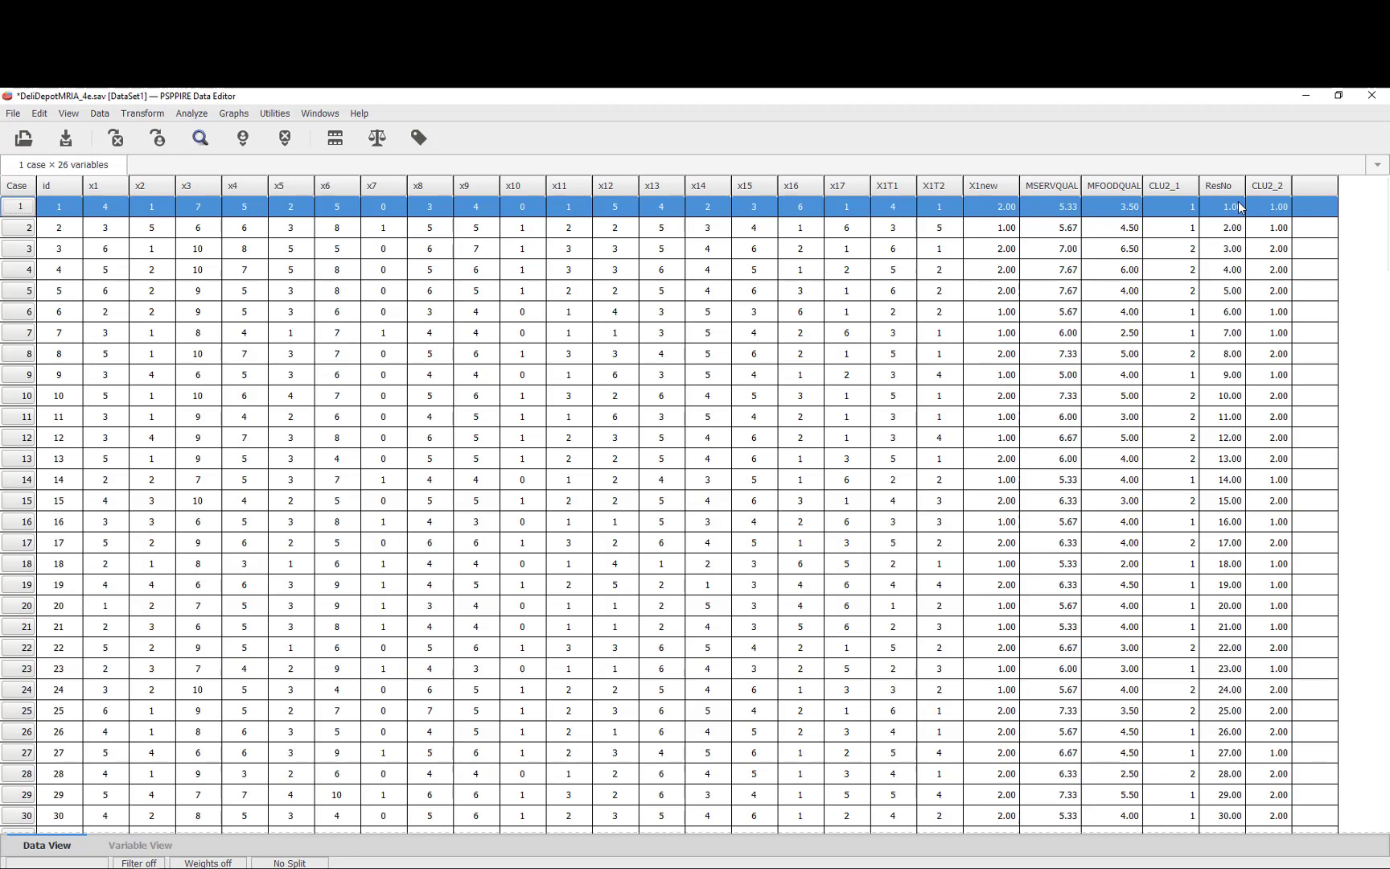
{"action": "scroll", "coordinate": [616, 491], "scroll_direction": "down", "scroll_amount": 5}
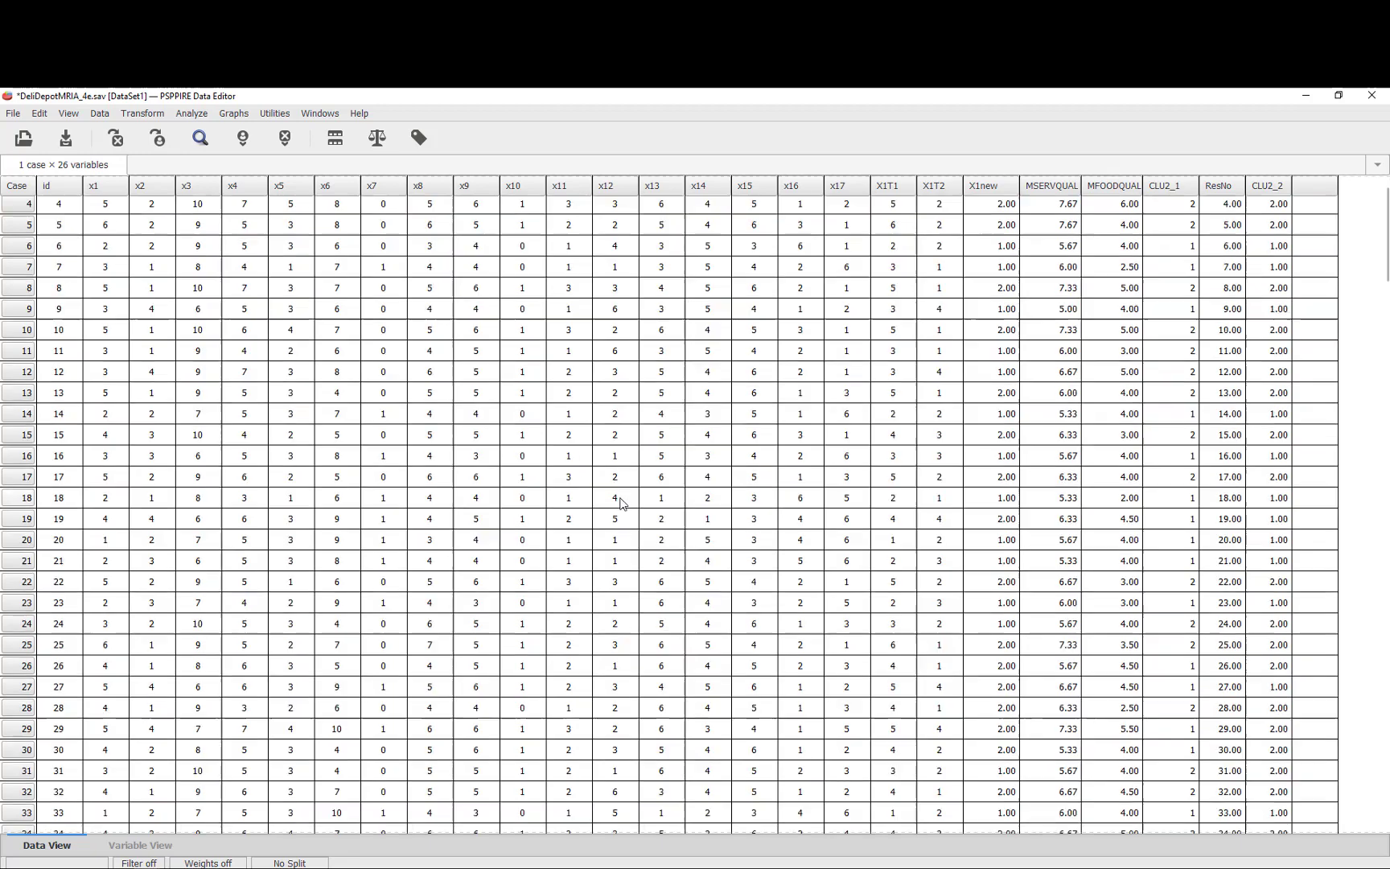
{"action": "scroll", "coordinate": [622, 504], "scroll_direction": "down", "scroll_amount": 17}
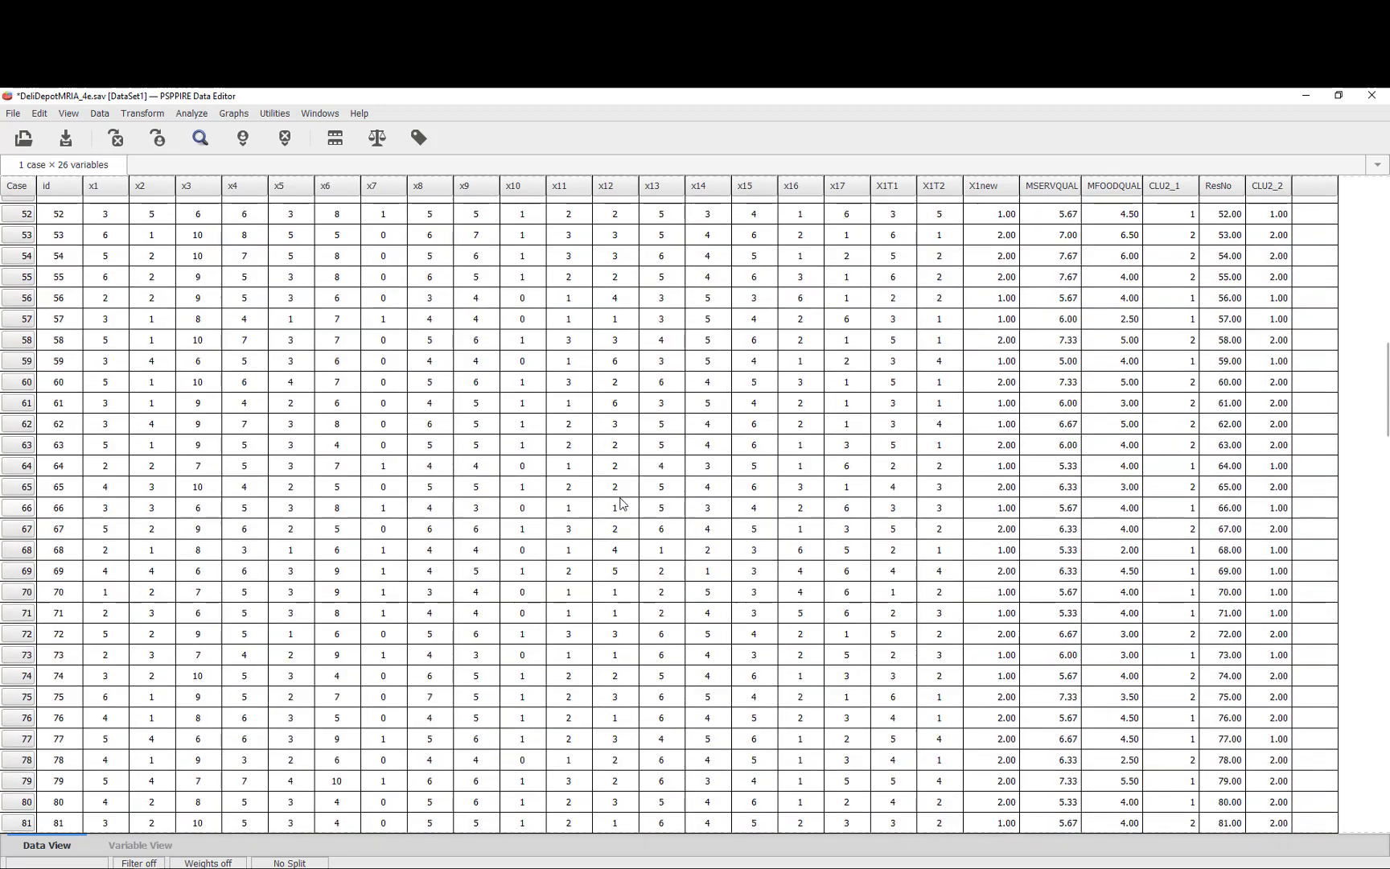
{"action": "scroll", "coordinate": [622, 504], "scroll_direction": "down", "scroll_amount": 16}
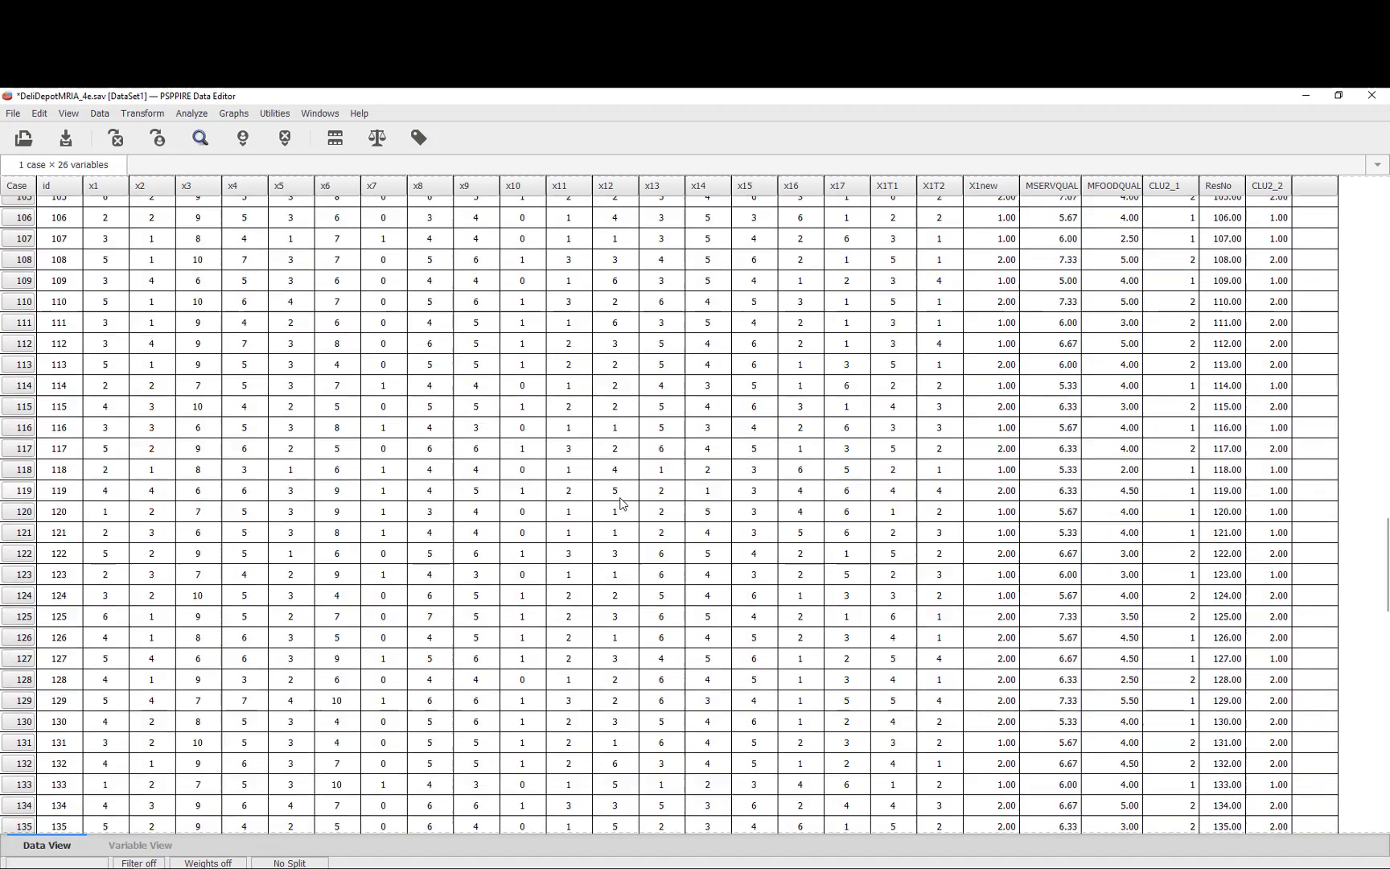
{"action": "scroll", "coordinate": [622, 504], "scroll_direction": "down", "scroll_amount": 19}
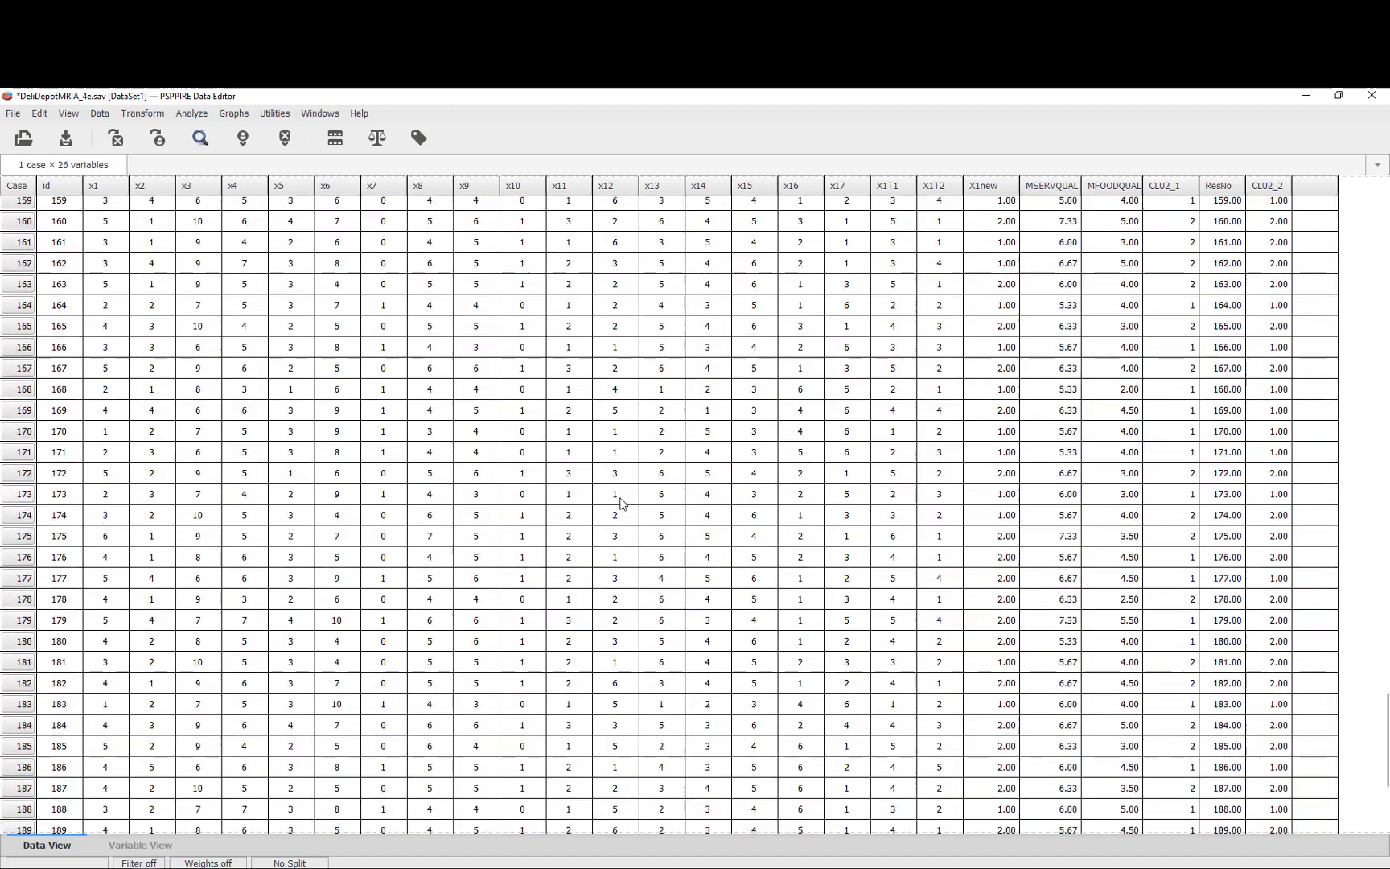
{"action": "scroll", "coordinate": [622, 504], "scroll_direction": "down", "scroll_amount": 1}
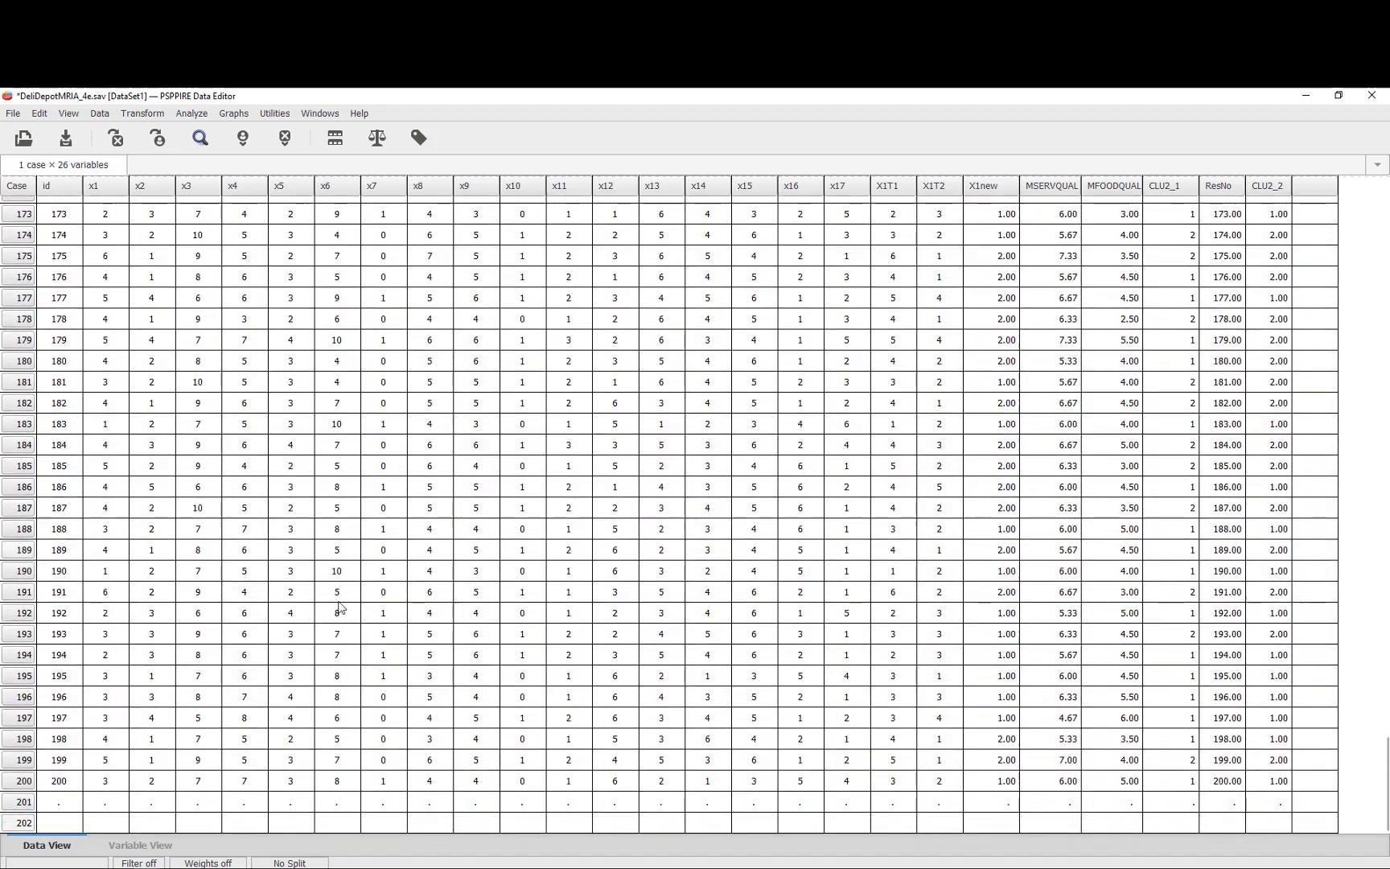
{"action": "left_click", "coordinate": [18, 780]}
{"action": "scroll", "coordinate": [1235, 766], "scroll_direction": "up", "scroll_amount": 9}
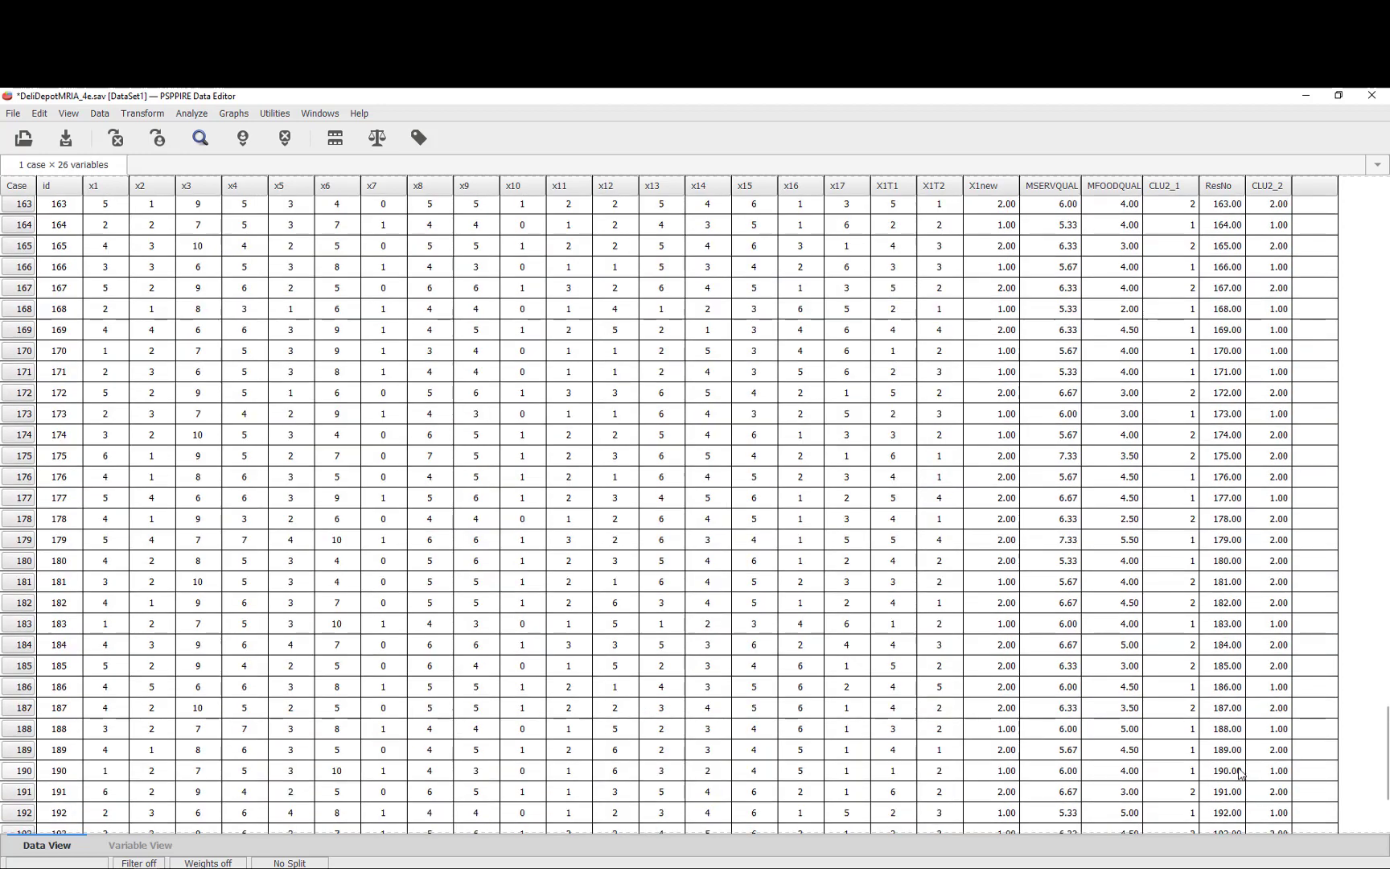
{"action": "scroll", "coordinate": [1235, 766], "scroll_direction": "up", "scroll_amount": 20}
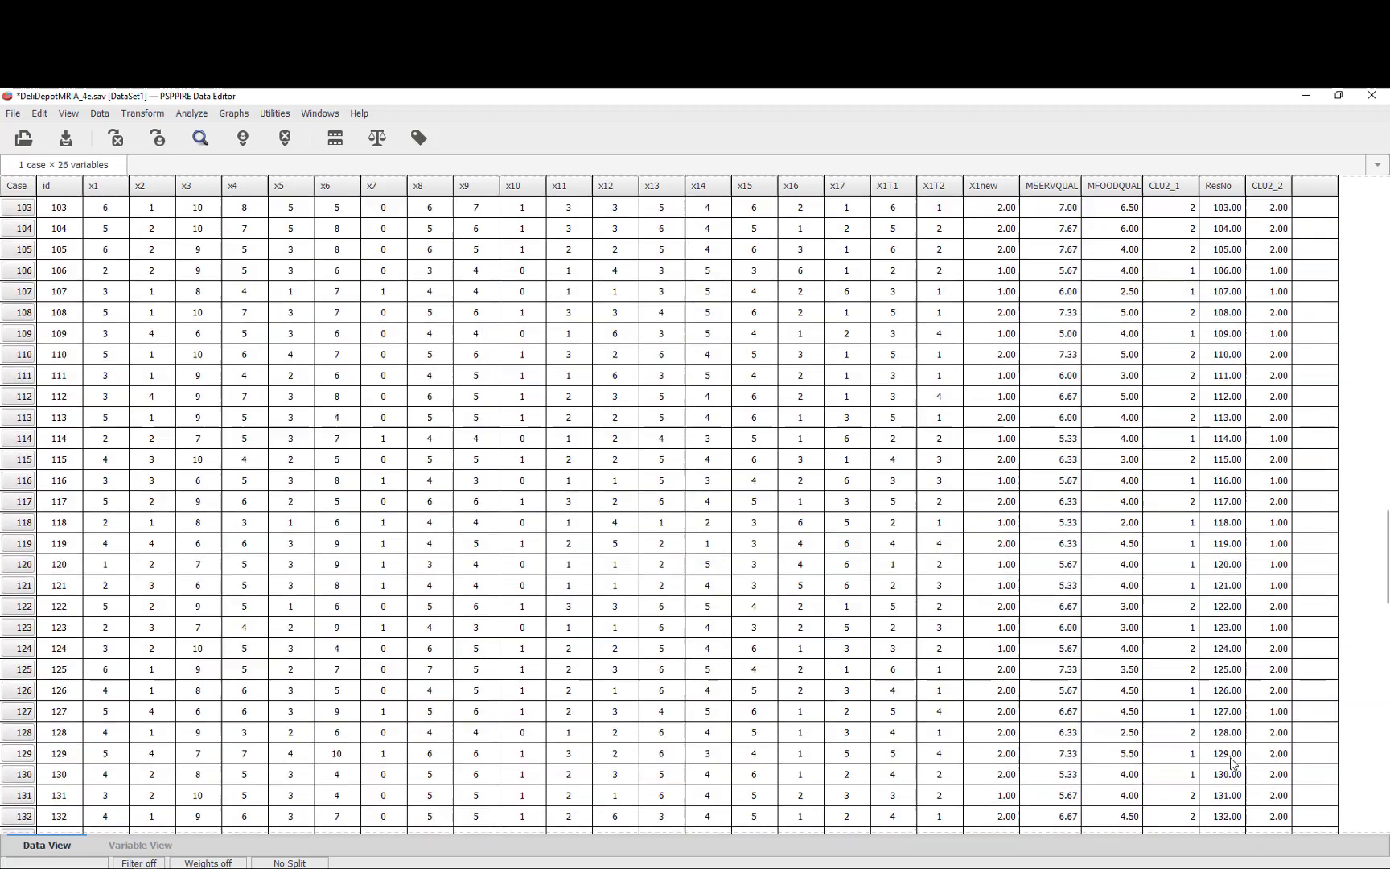
{"action": "scroll", "coordinate": [1235, 766], "scroll_direction": "up", "scroll_amount": 19}
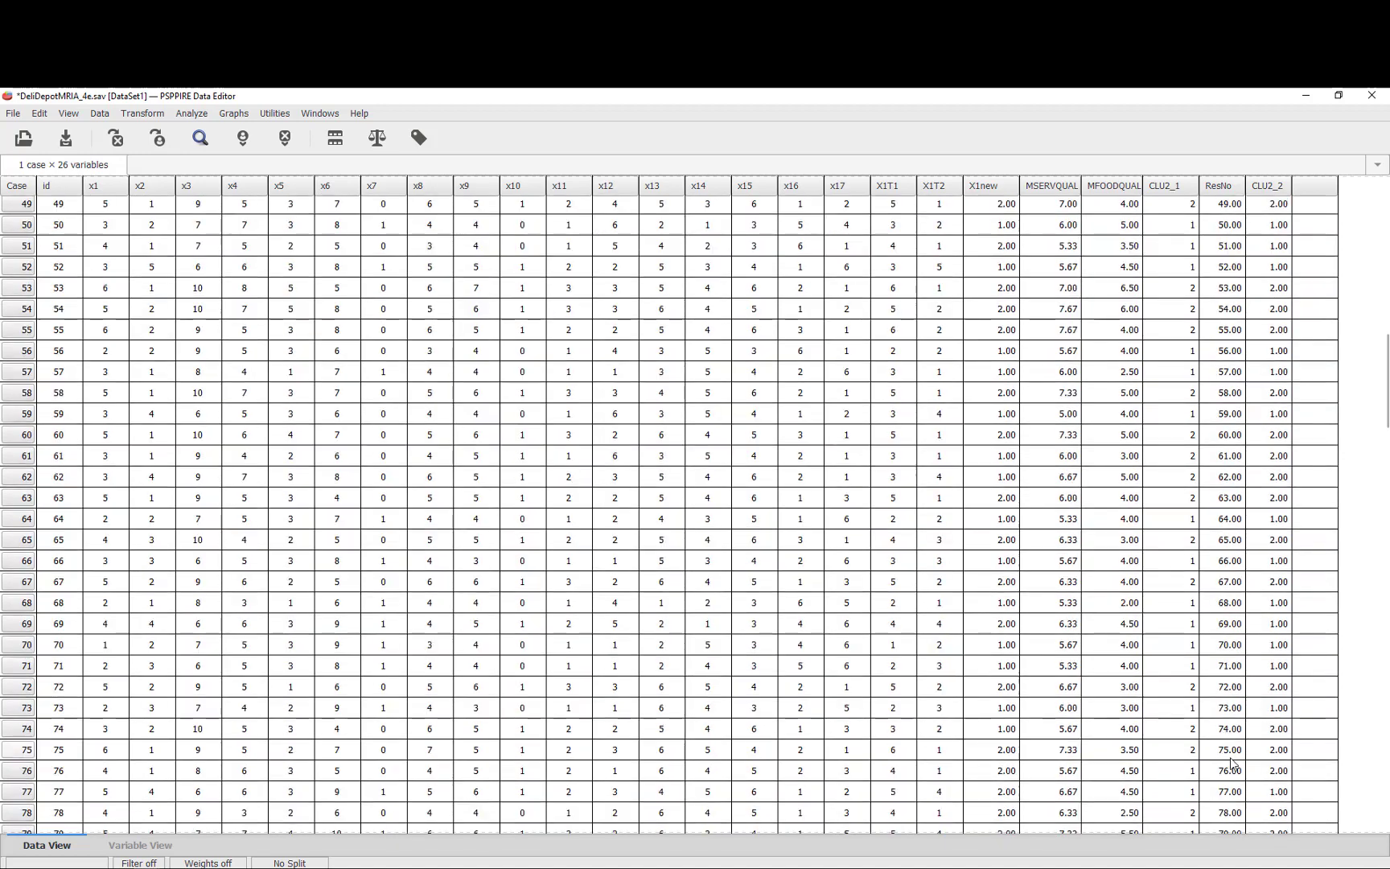
{"action": "scroll", "coordinate": [1235, 766], "scroll_direction": "up", "scroll_amount": 10}
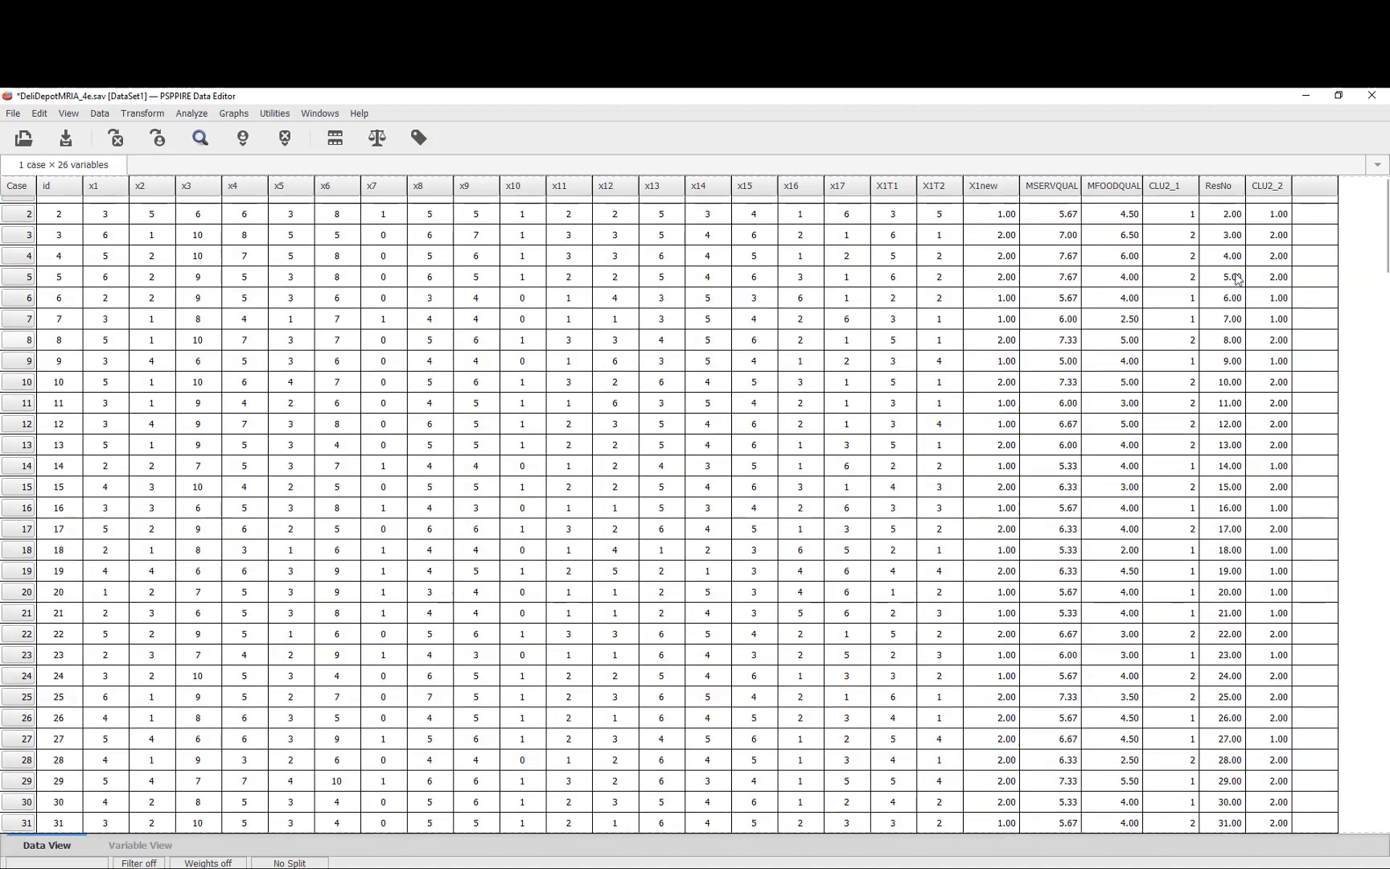
Step: Delete the ResNo variable from the data set and select the CLU2_2 column
{"action": "left_click", "coordinate": [1225, 190]}
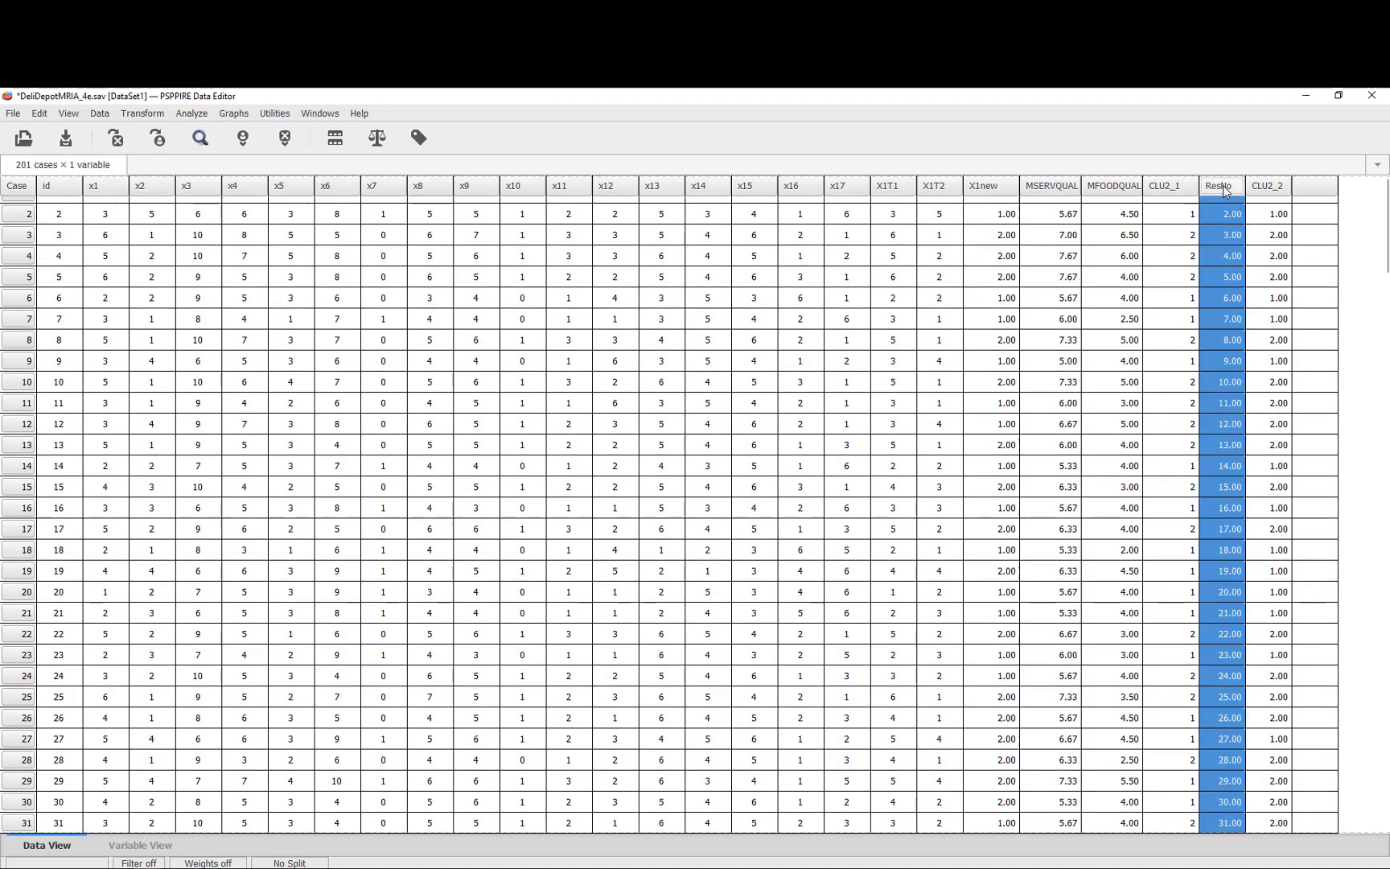
{"action": "right_click", "coordinate": [1225, 190]}
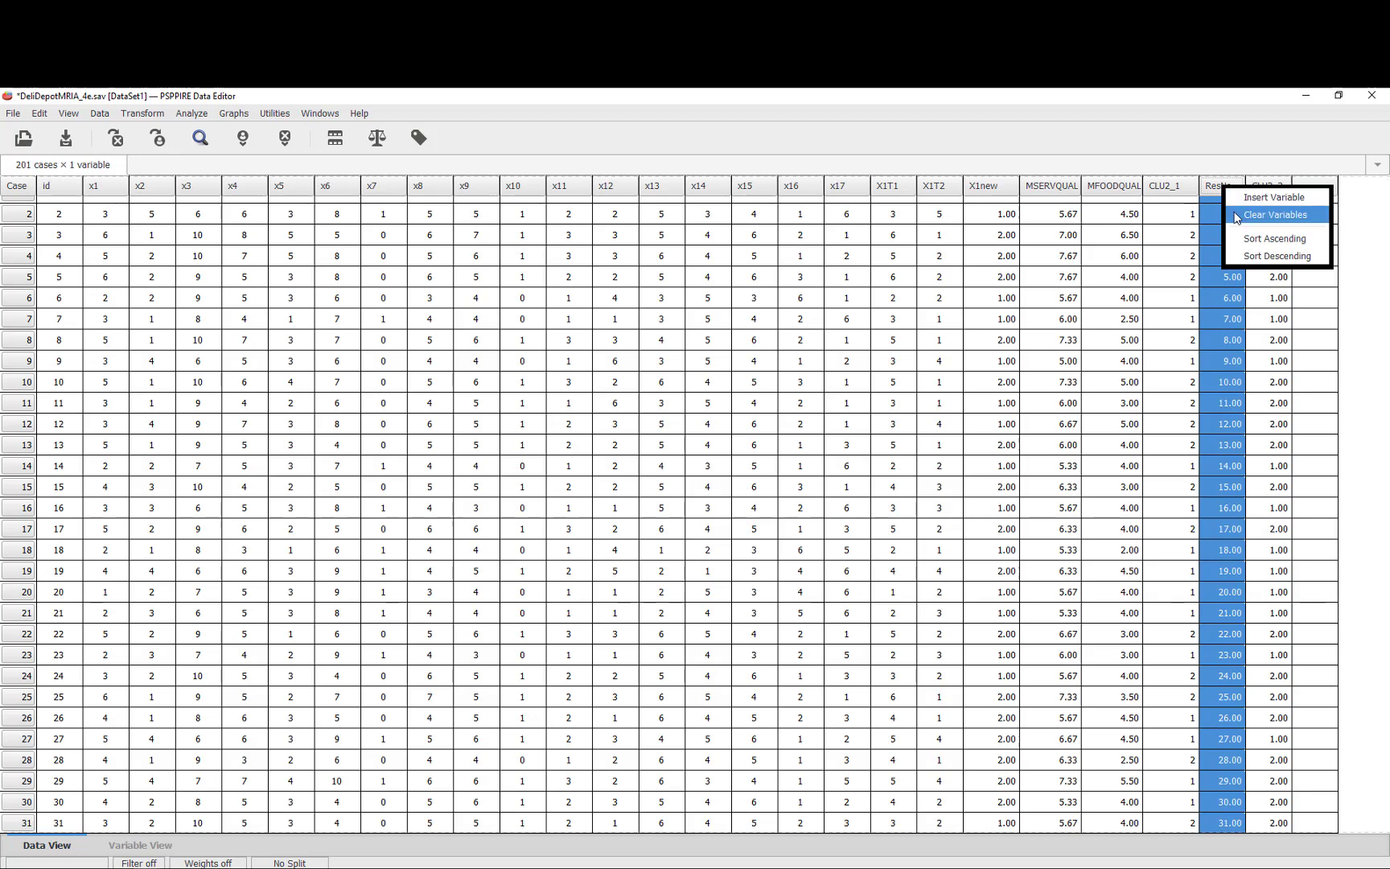
{"action": "left_click", "coordinate": [1236, 216]}
{"action": "left_click", "coordinate": [1220, 188]}
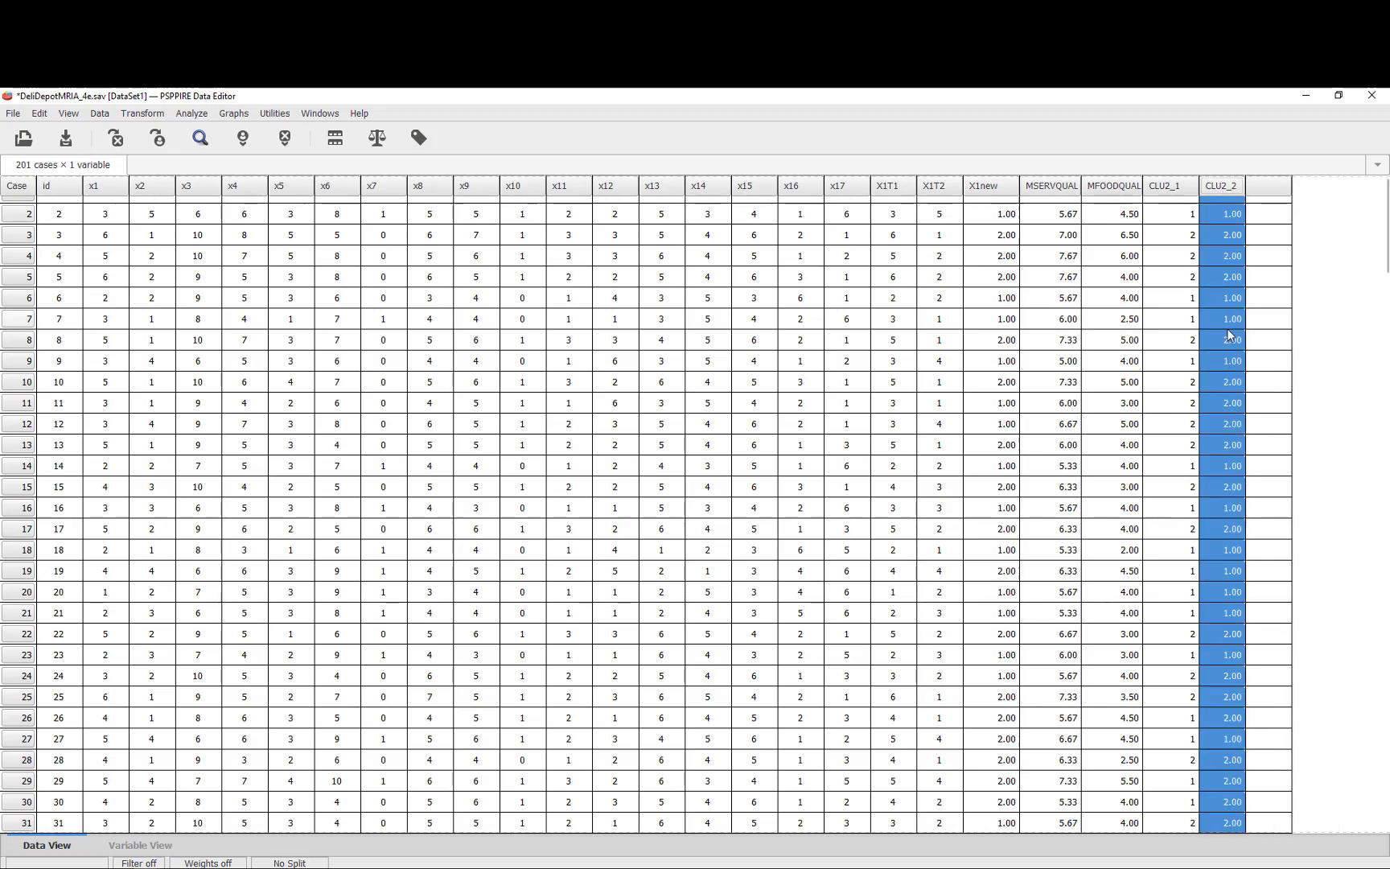